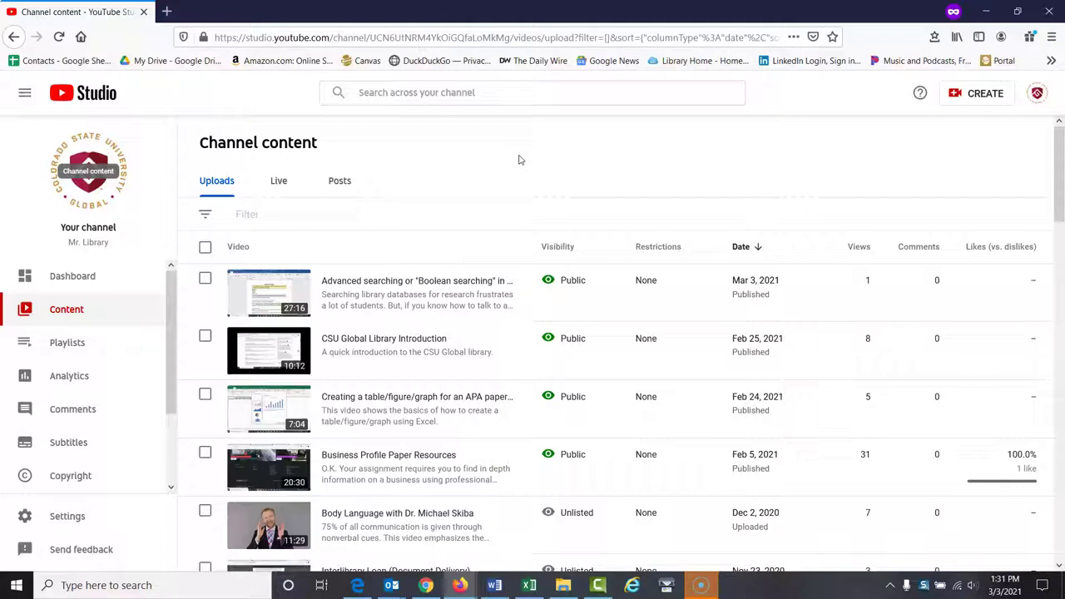
Open the subtitles of the 'Advanced searching or "Boolean searching"' video and duplicate the automatic English captions for editing.
left_click(499, 156)
left_click(285, 286)
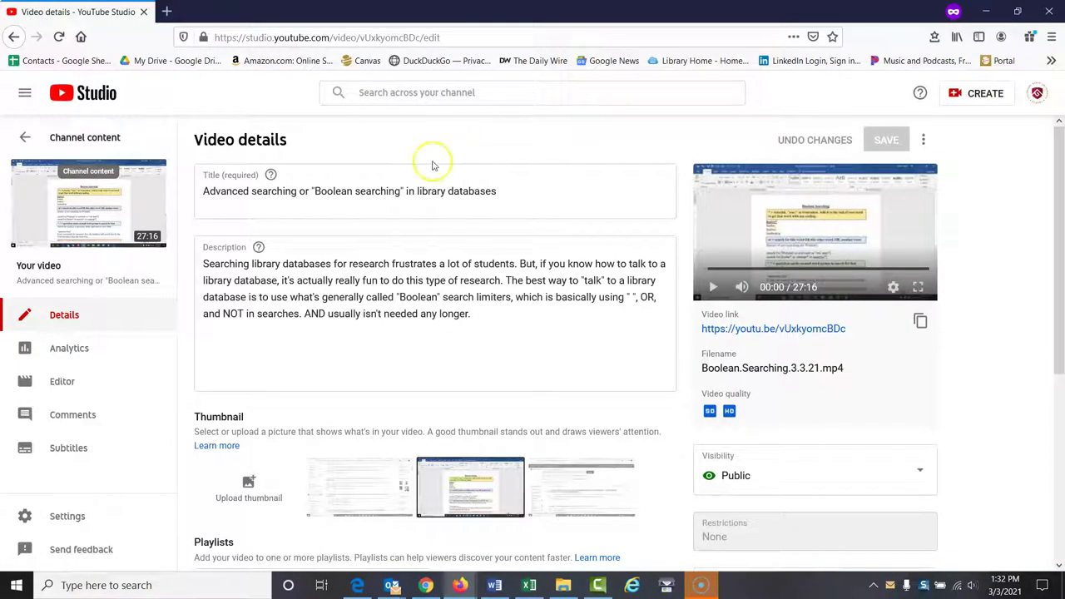
left_click(69, 450)
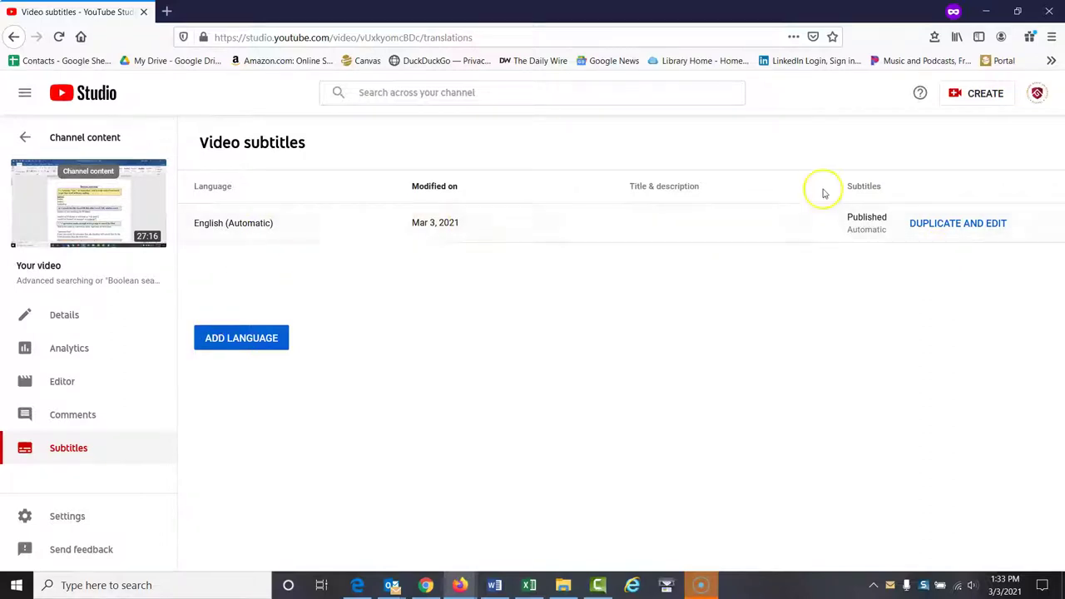
left_click(932, 223)
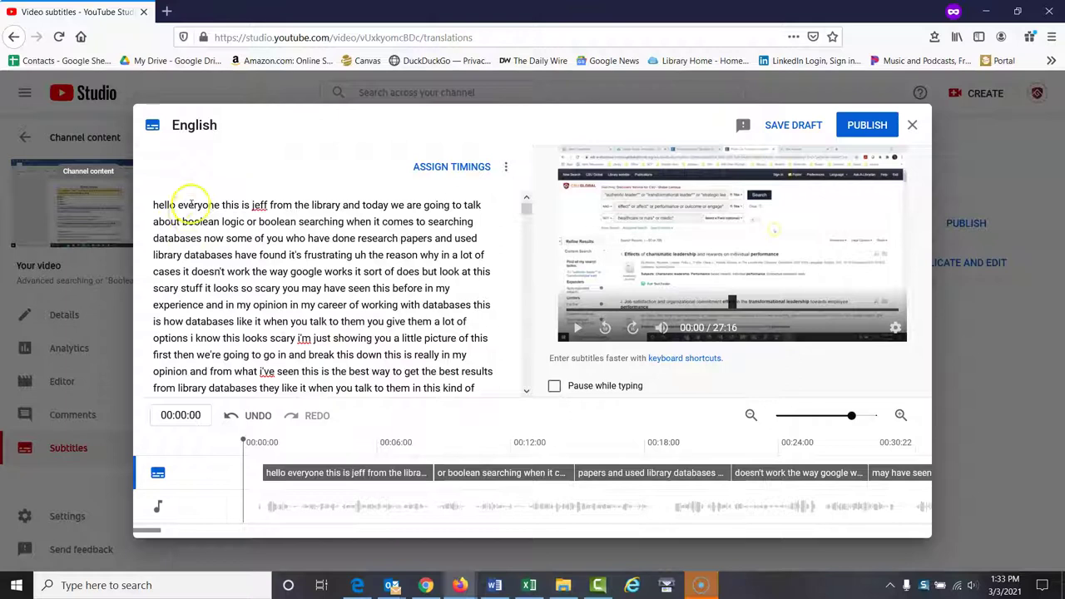
Copy the full English caption text, switch to Word and paste it into the blank document.
left_click_drag(152, 205, 416, 387)
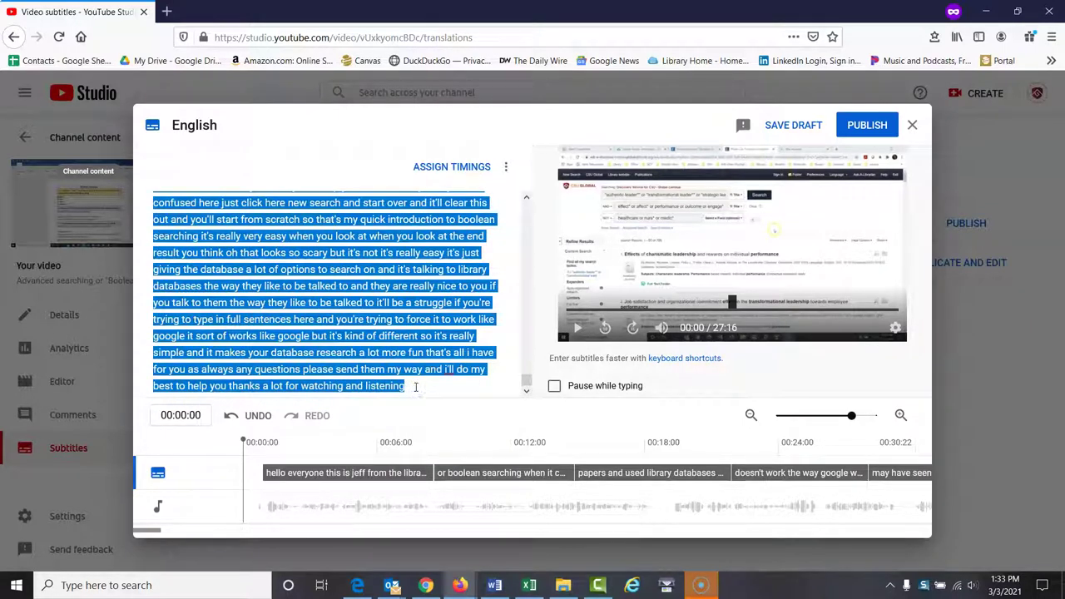
left_click(495, 585)
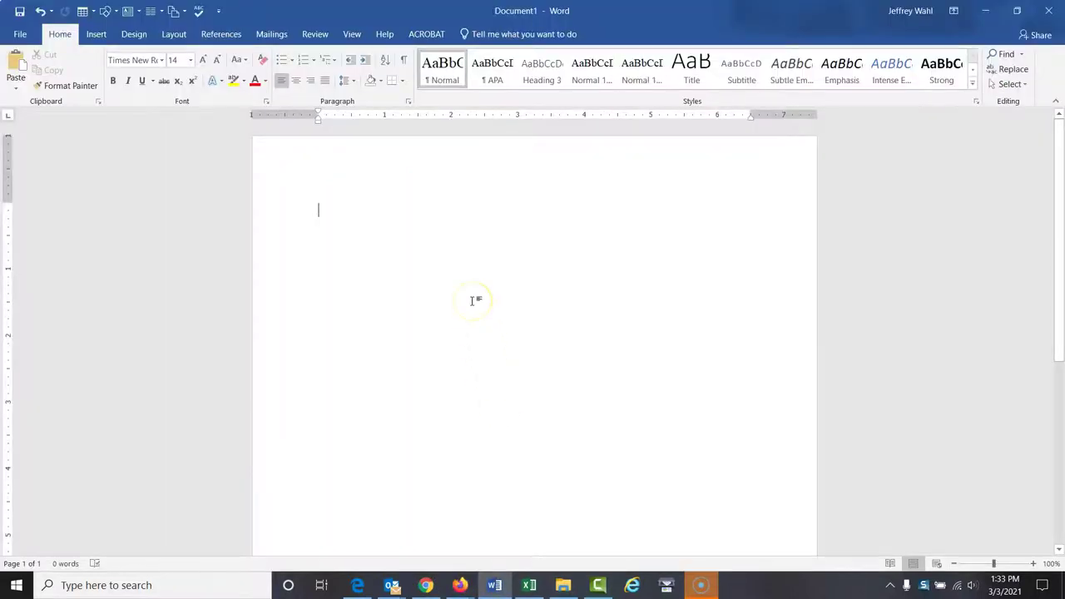
key("ctrl+v")
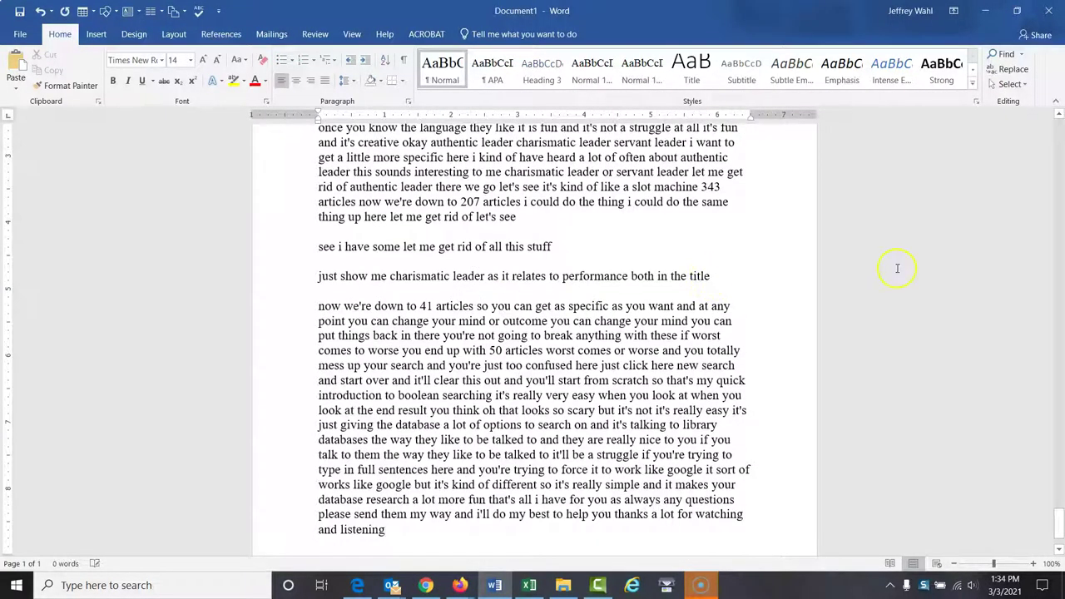
left_click_drag(1059, 522, 1059, 104)
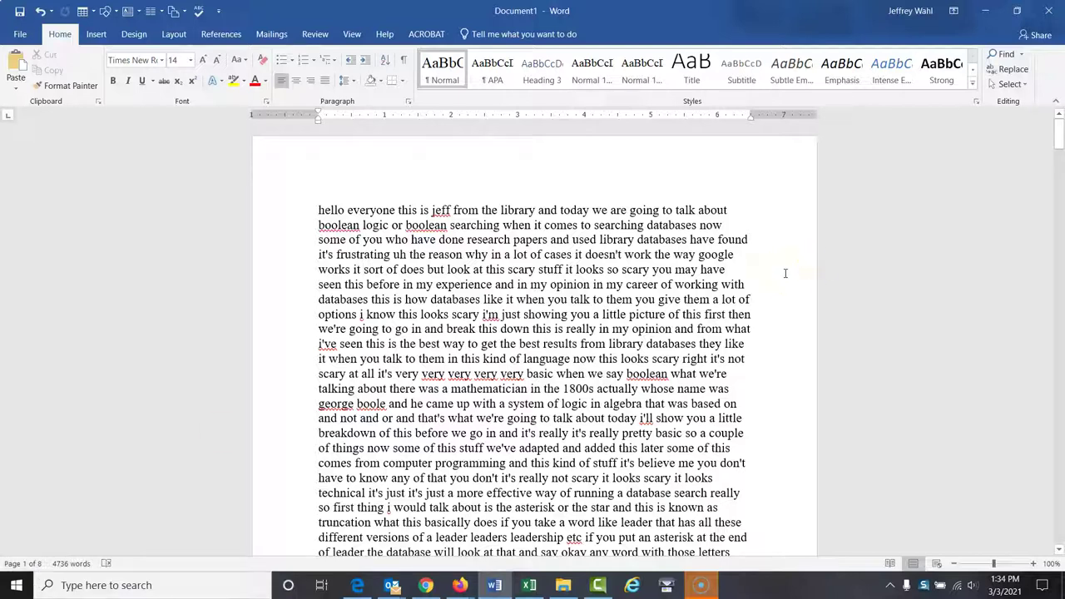
left_click(600, 269)
left_click(549, 216)
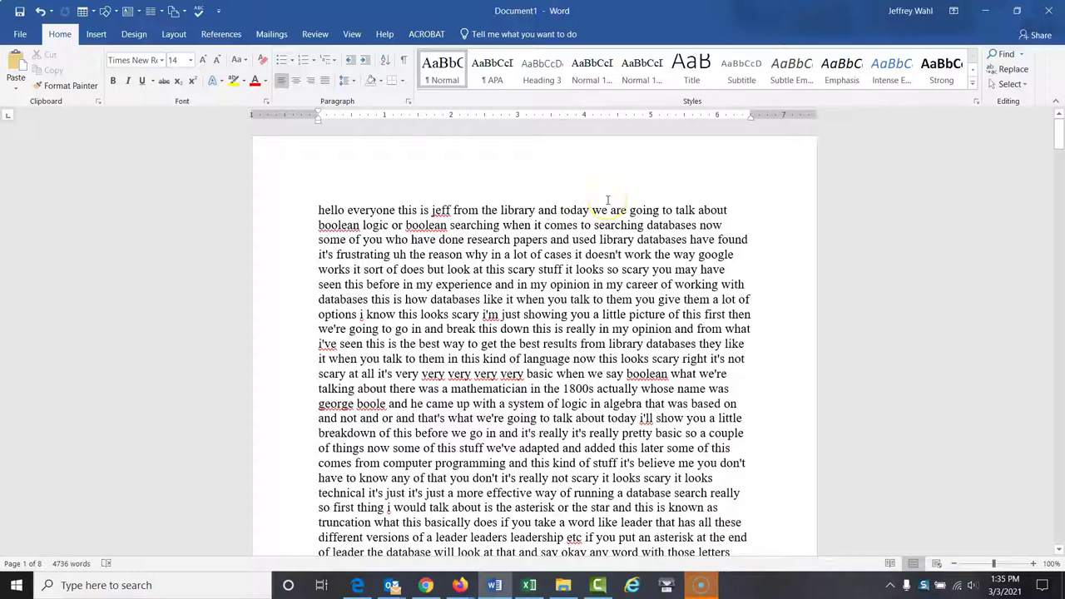
Start saving the transcript as a new file and go to the Videos folder inside Documents.
left_click(19, 37)
left_click(36, 156)
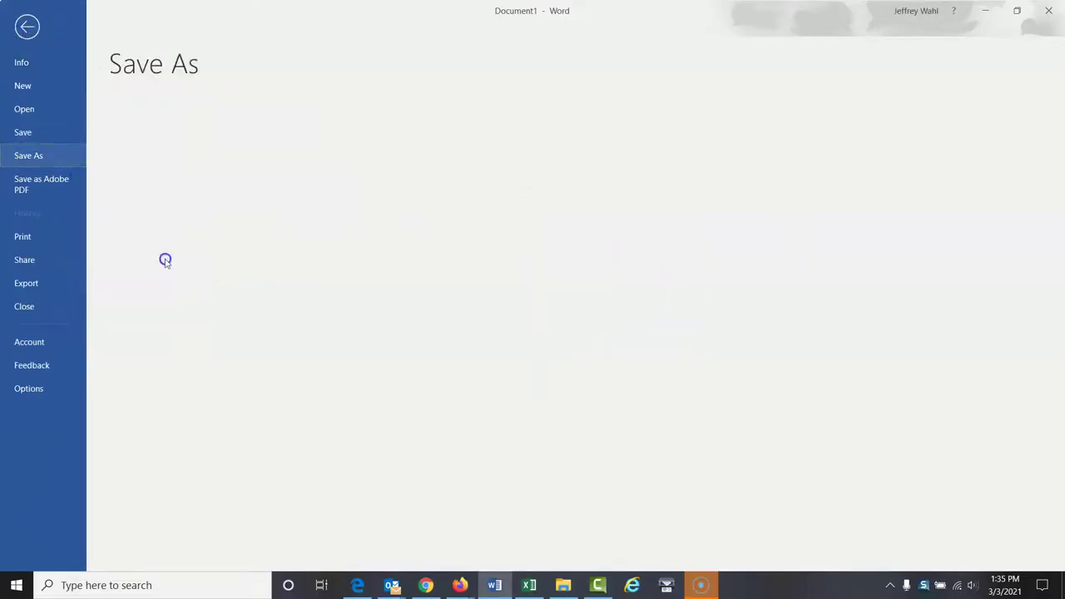
left_click(162, 301)
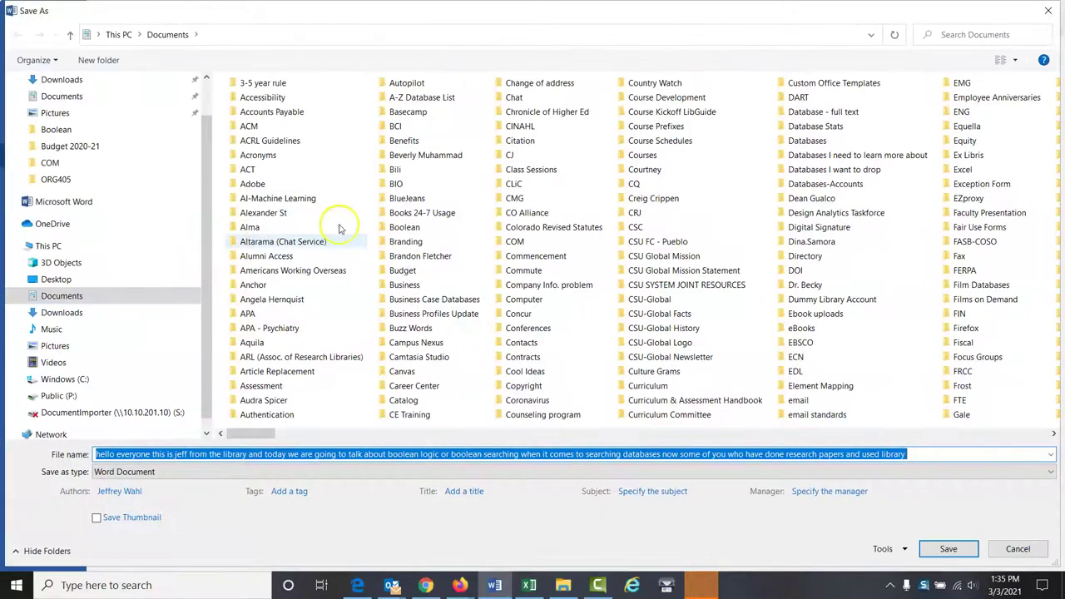
left_click(1019, 433)
left_click(1019, 433)
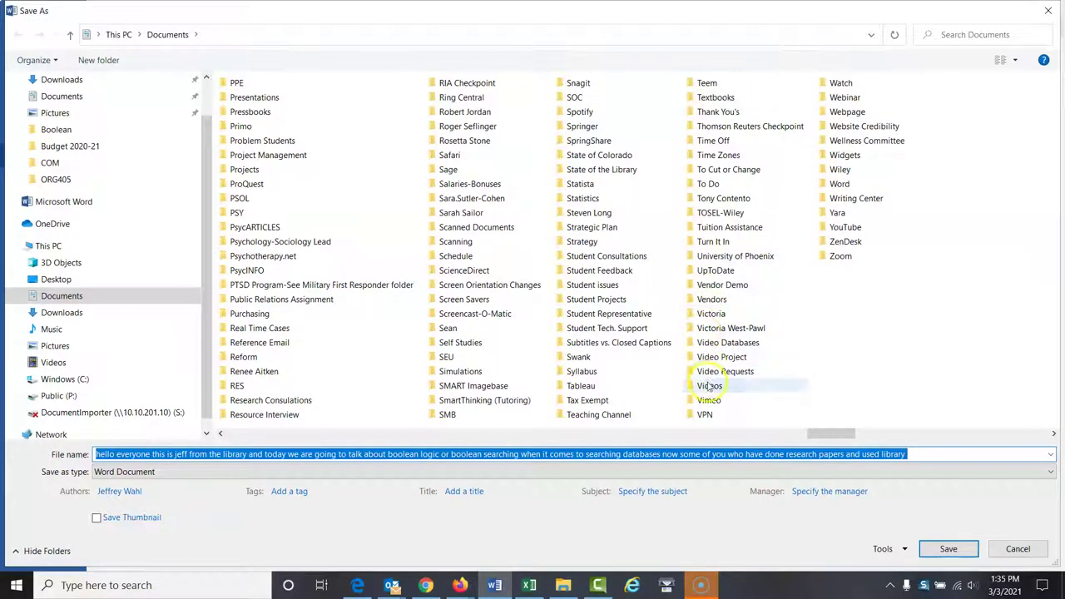
double_click(709, 385)
Create a new folder named Boolean inside the Videos folder.
right_click(364, 280)
mouse_move(492, 433)
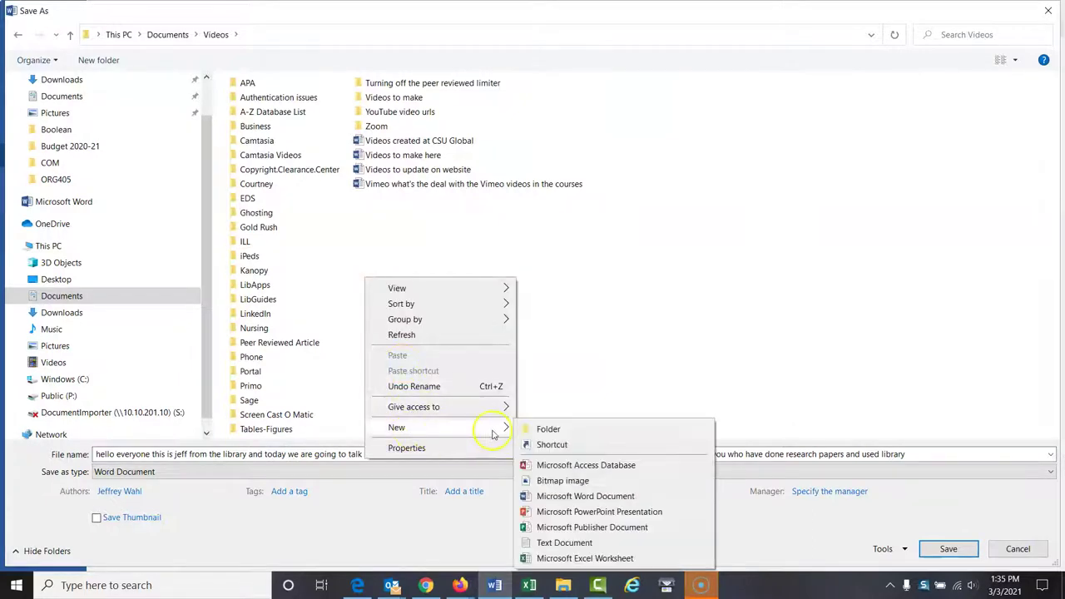
left_click(545, 430)
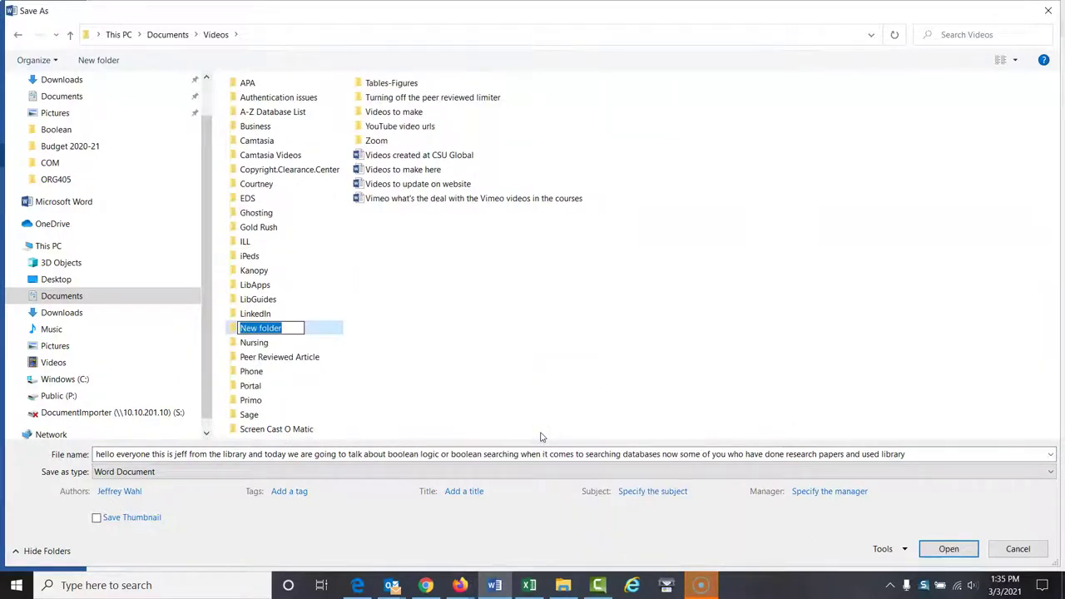
type("Boolean")
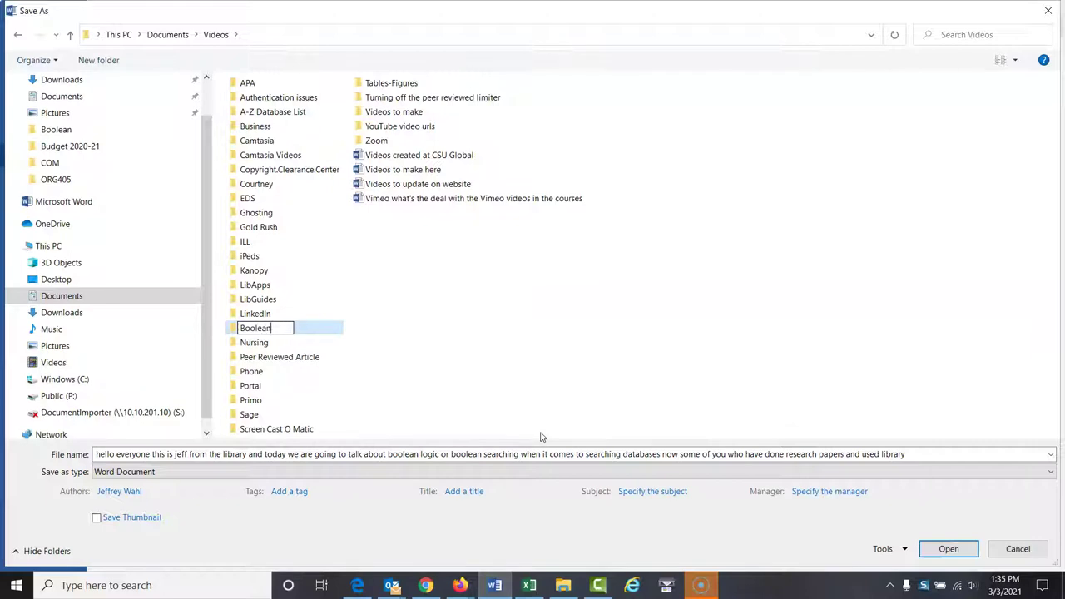
key("Return")
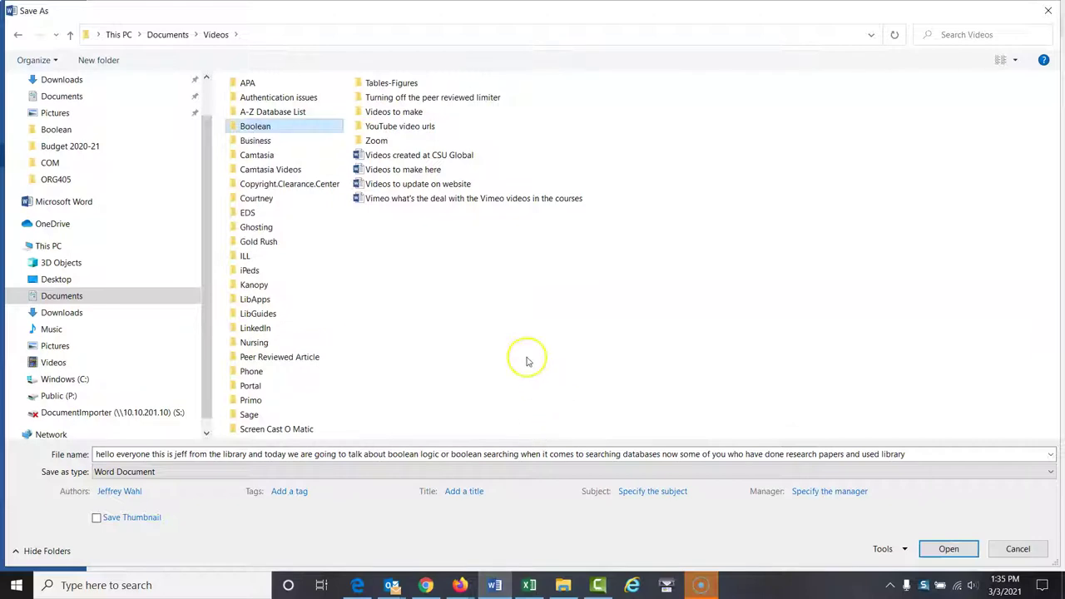
Save the transcript in the Boolean folder as Boolean.searching.video.transcript.3.3.21.
double_click(285, 125)
left_click(98, 453)
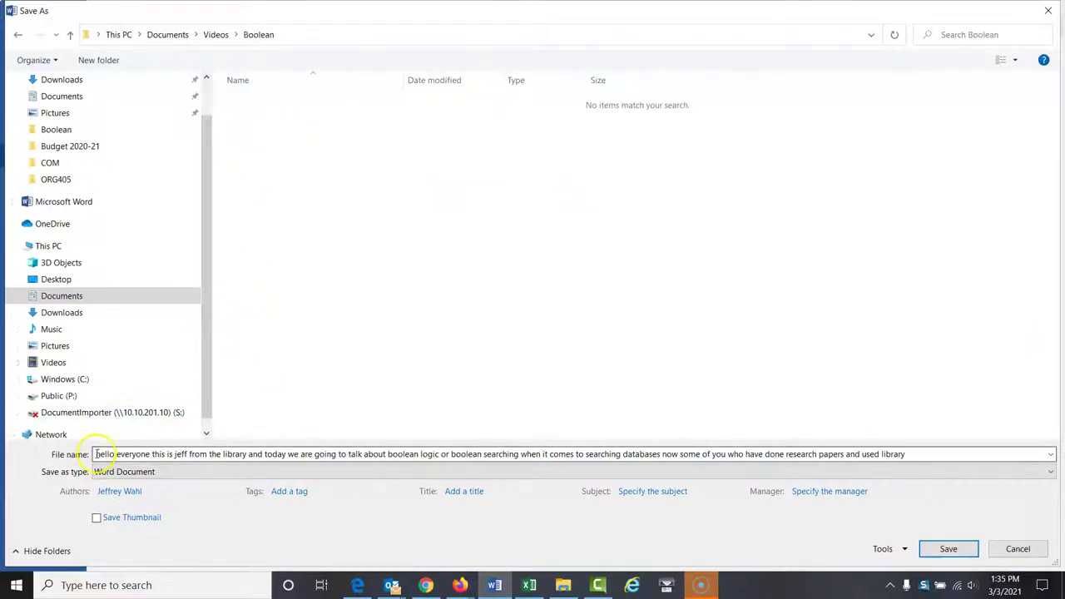
key("ctrl+a")
key("BackSpace")
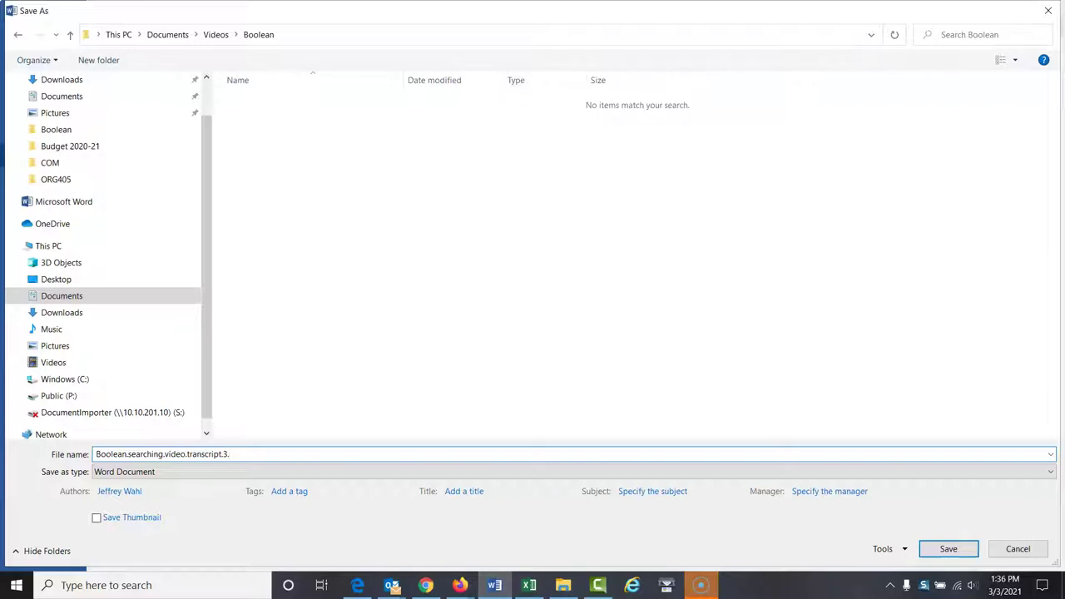
type("21")
key("Return")
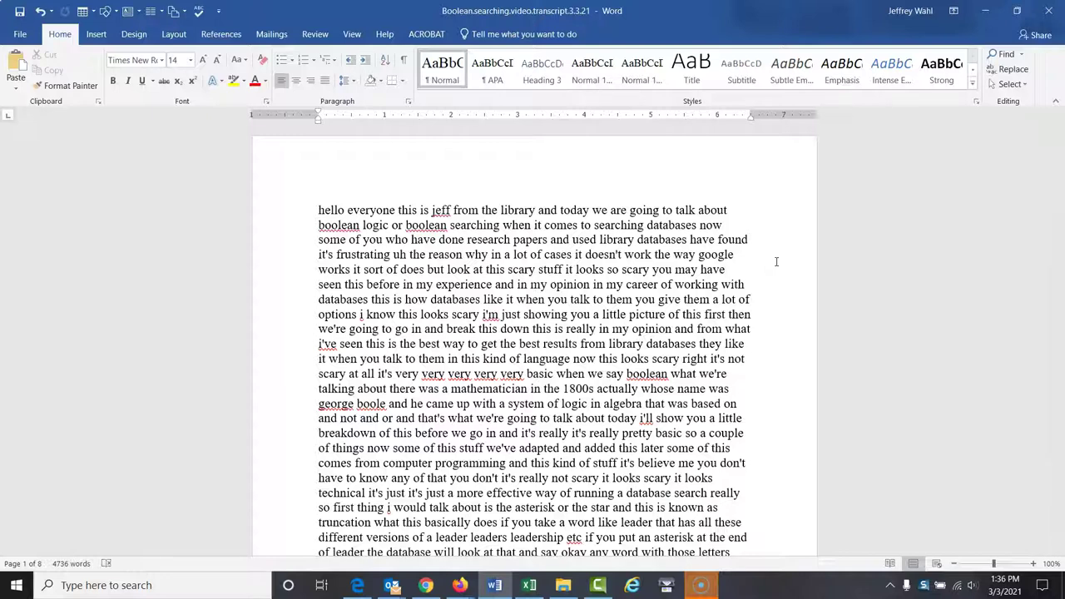
Replace every lowercase occurrence of the speaker's first name with its capitalized form throughout the transcript.
key("ctrl+h")
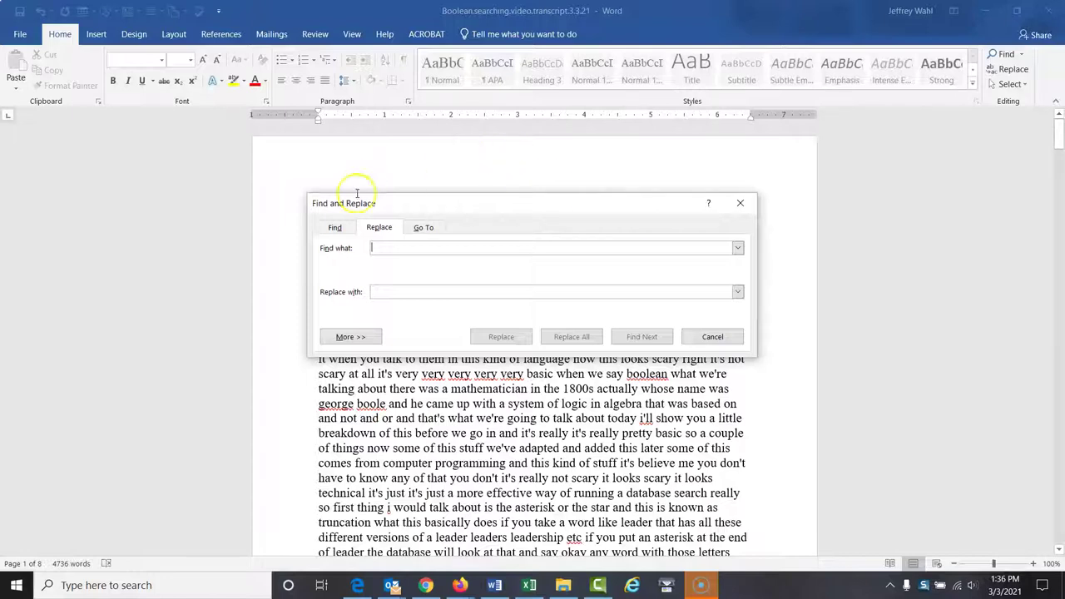
type("i")
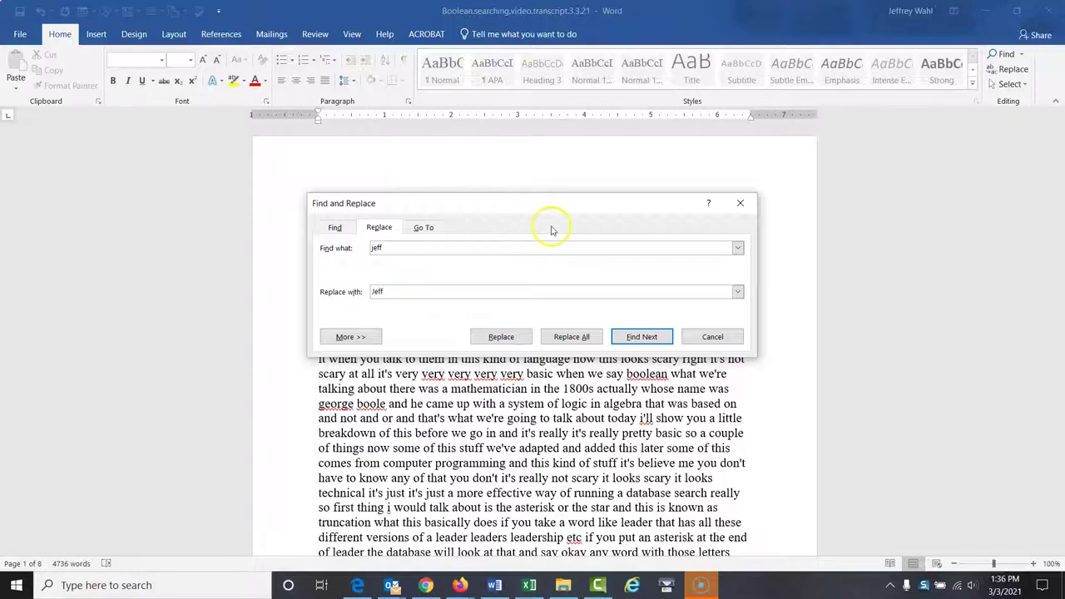
left_click(571, 337)
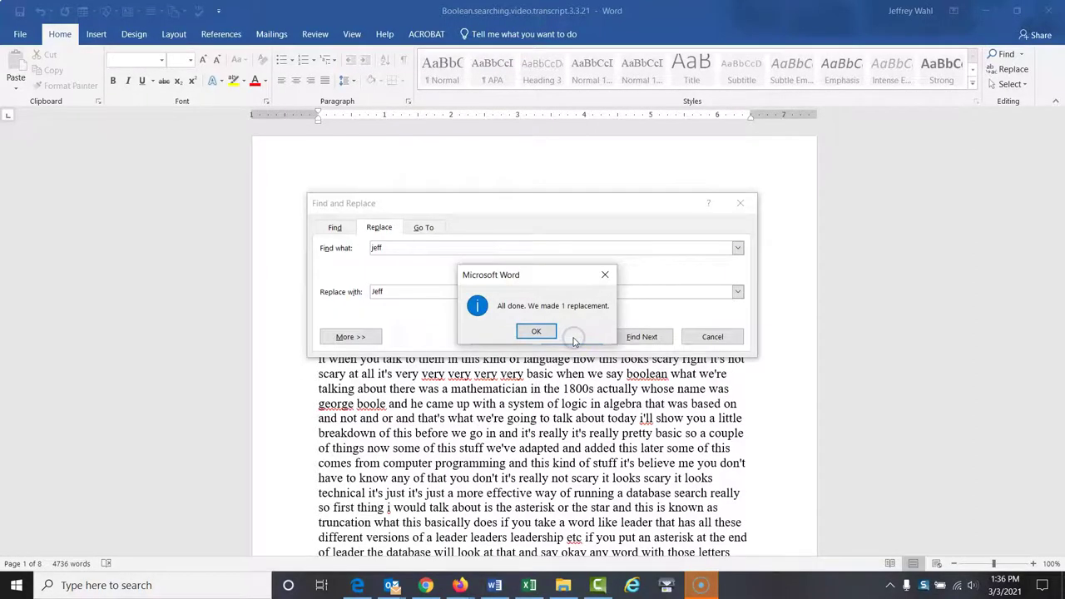
left_click(539, 332)
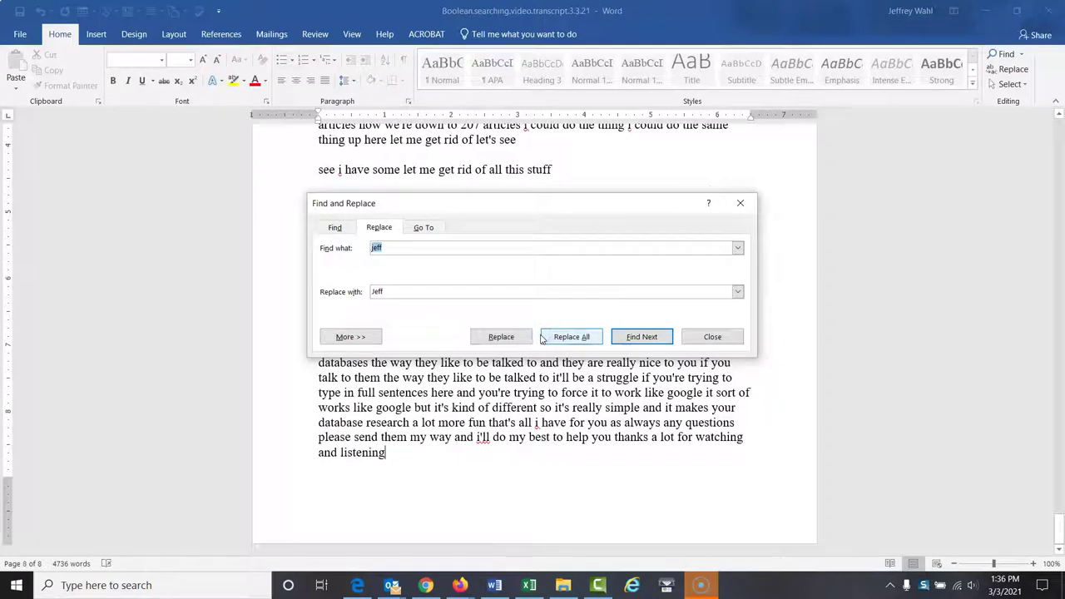
left_click(740, 204)
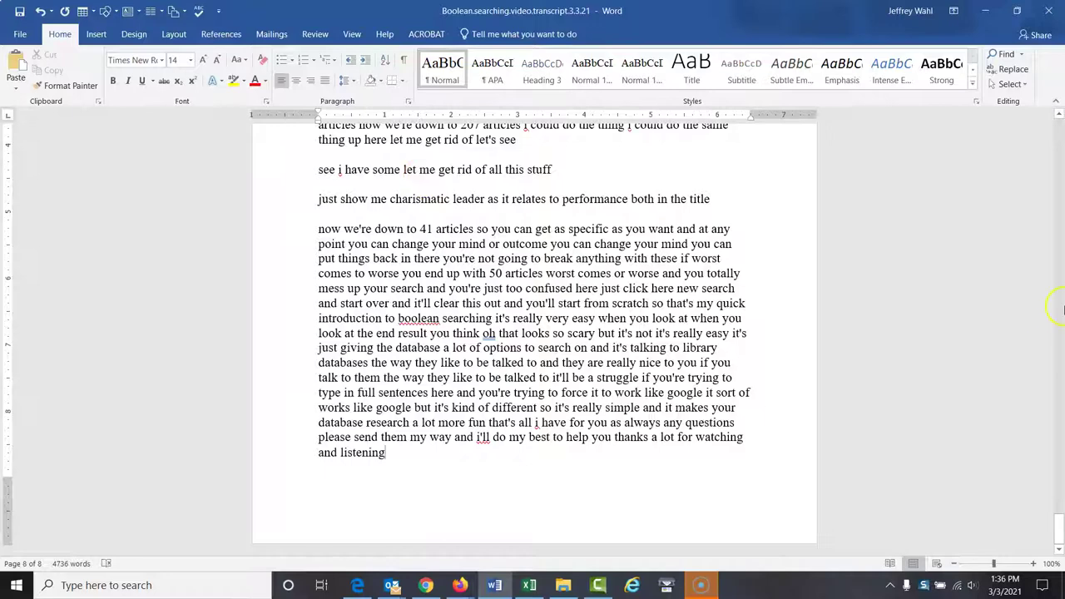
Replace all standalone lowercase 'i' words with capital 'I' throughout the transcript.
left_click_drag(1056, 536, 1057, 137)
left_click(316, 191)
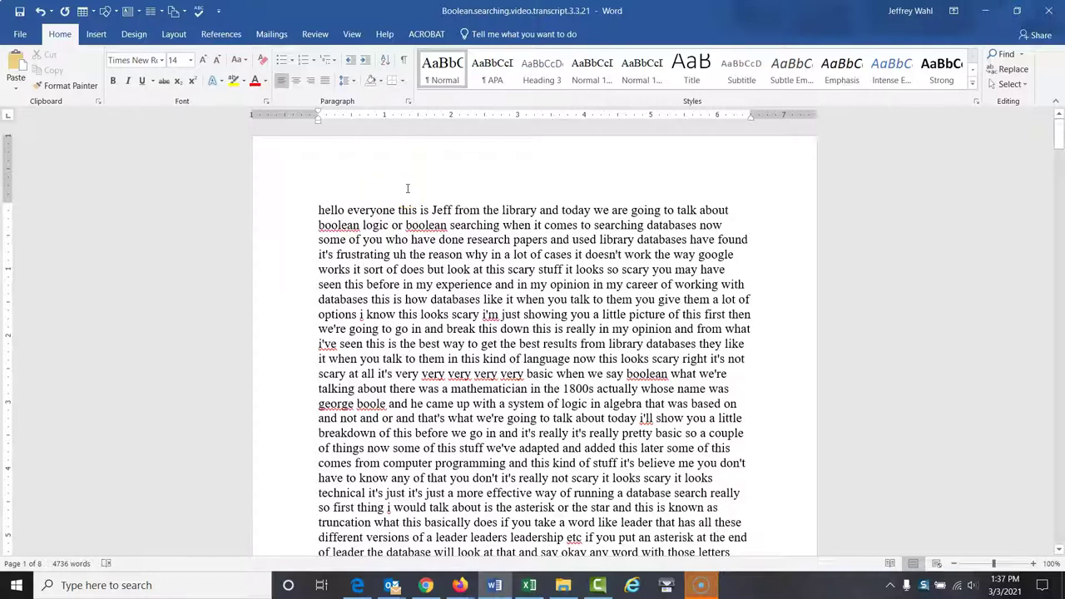
key("ctrl+h")
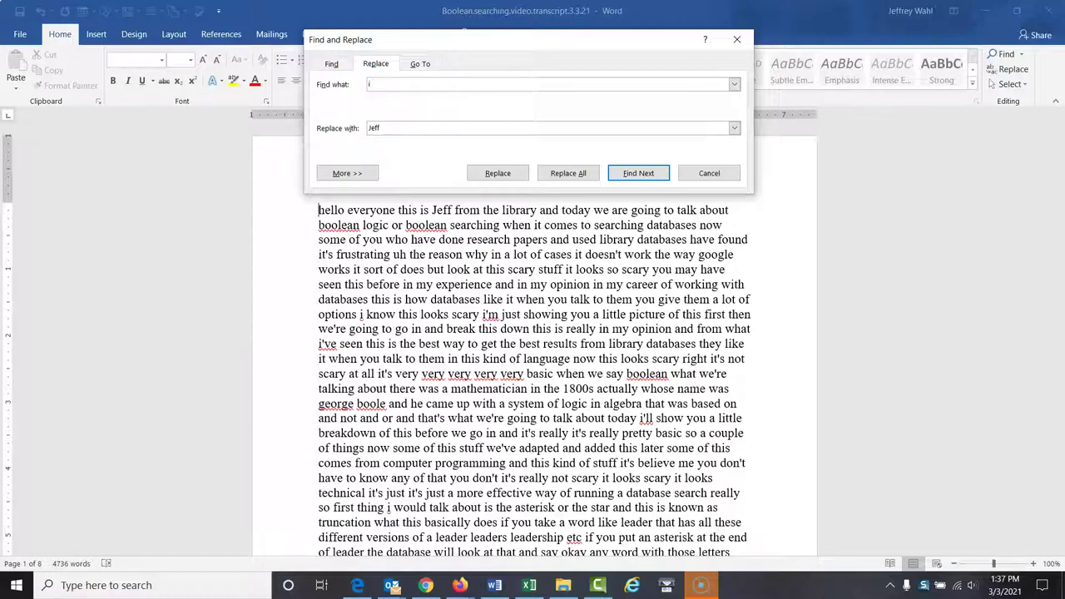
left_click_drag(380, 131, 344, 128)
type("I")
left_click(585, 173)
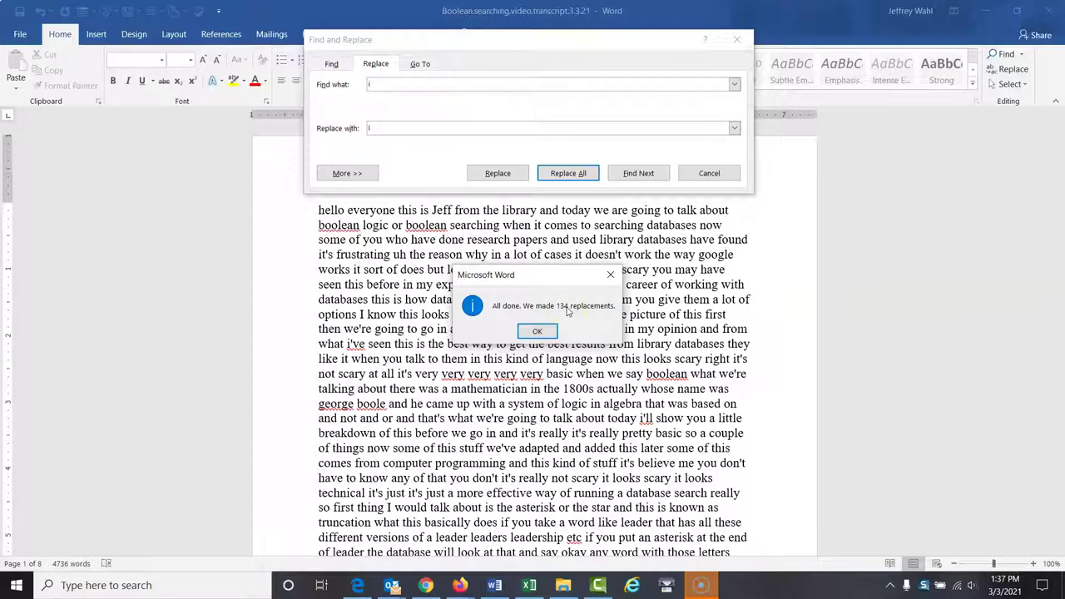
left_click(538, 332)
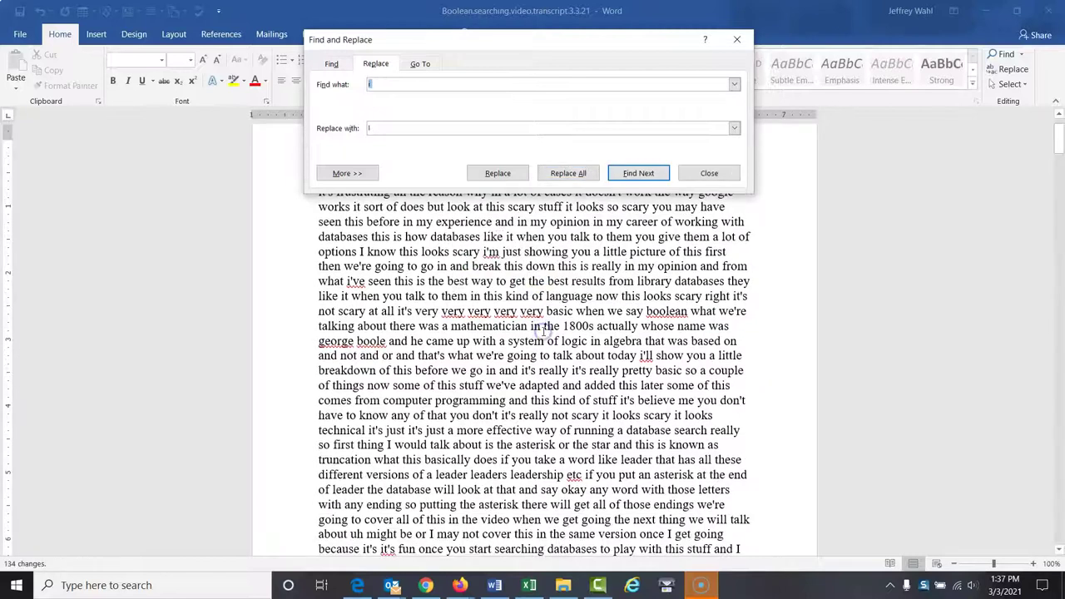
left_click(730, 173)
Replace all occurrences of 'i'm' with 'I'm' throughout the transcript.
scroll(1061, 166, "up", 2)
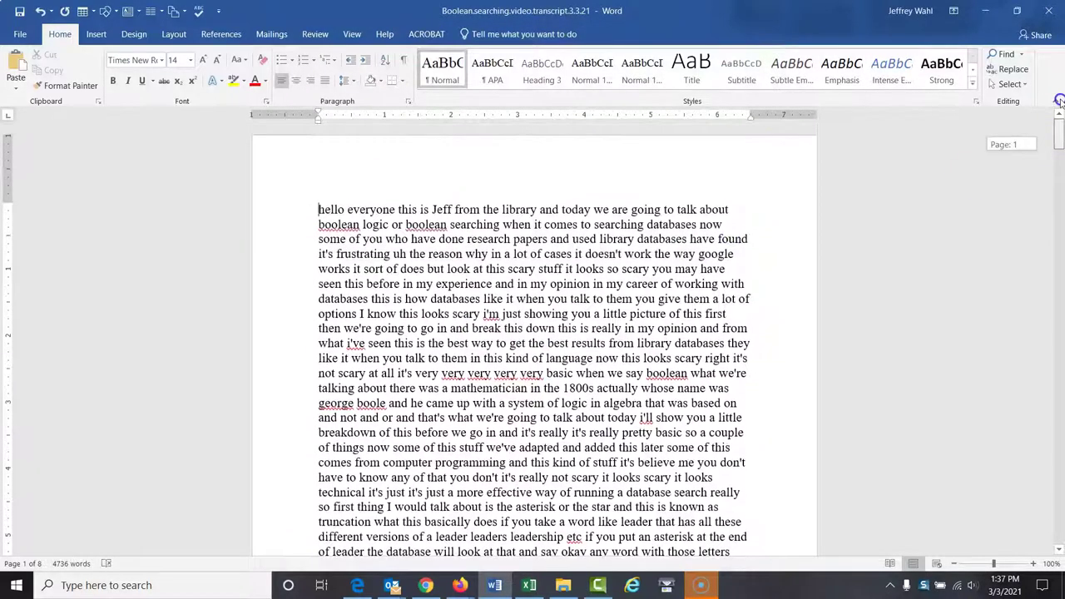
left_click(314, 208)
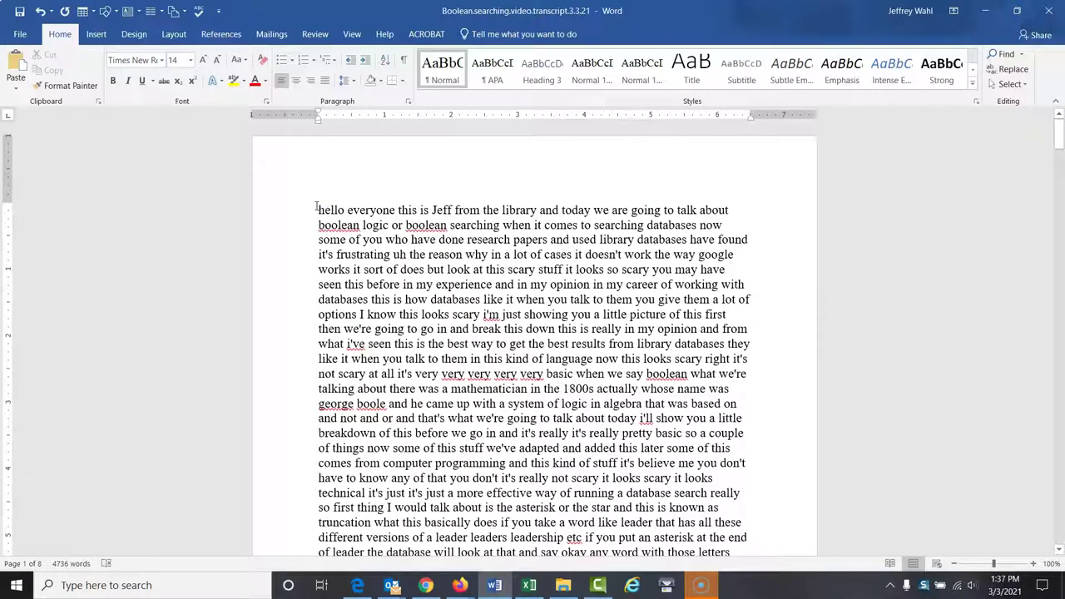
key("ctrl+h")
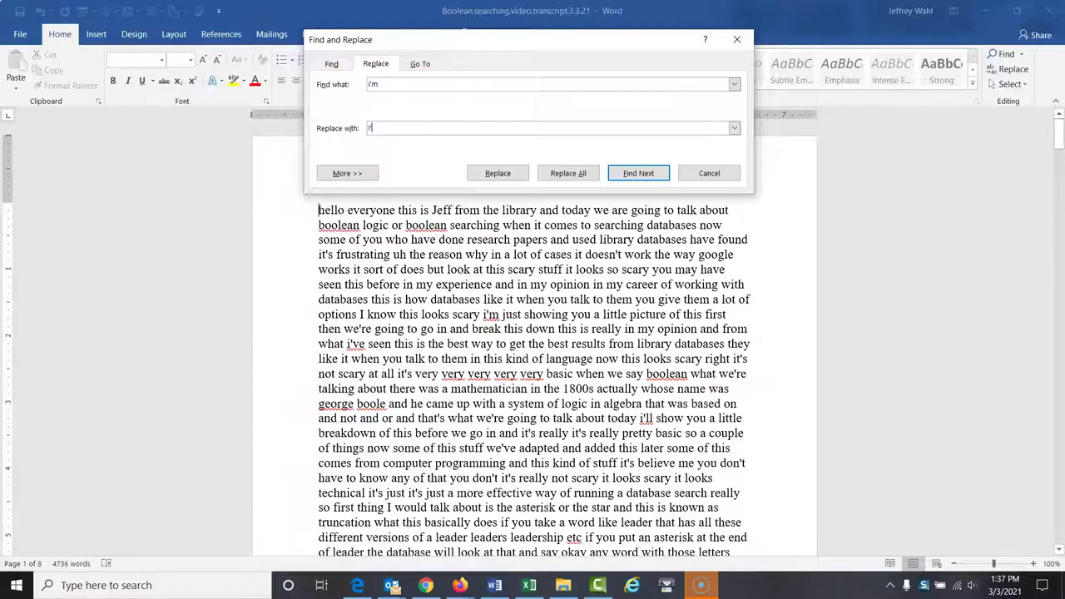
left_click(568, 173)
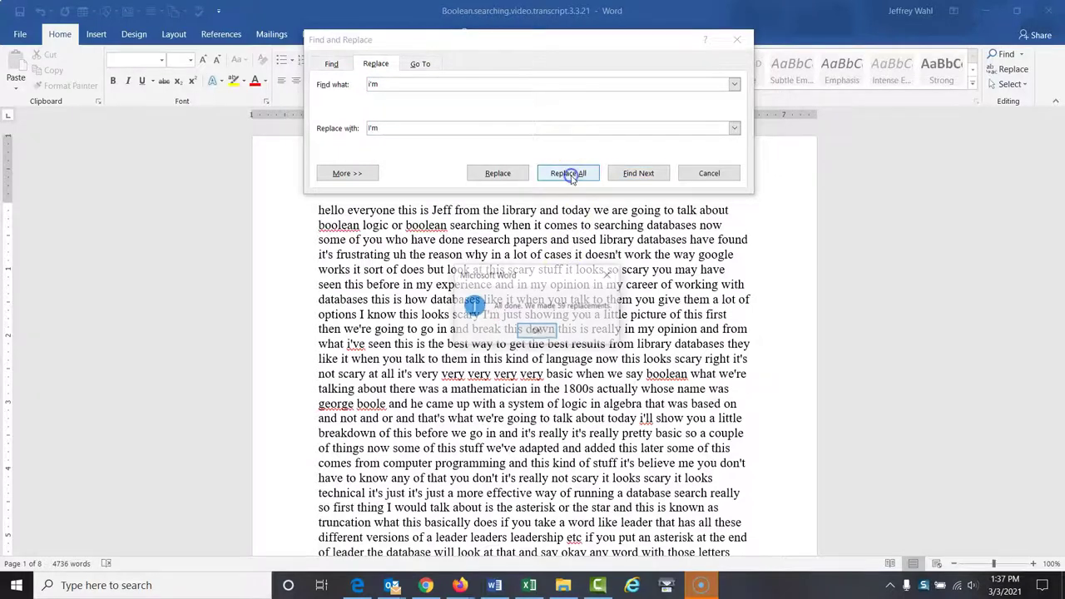
left_click(537, 331)
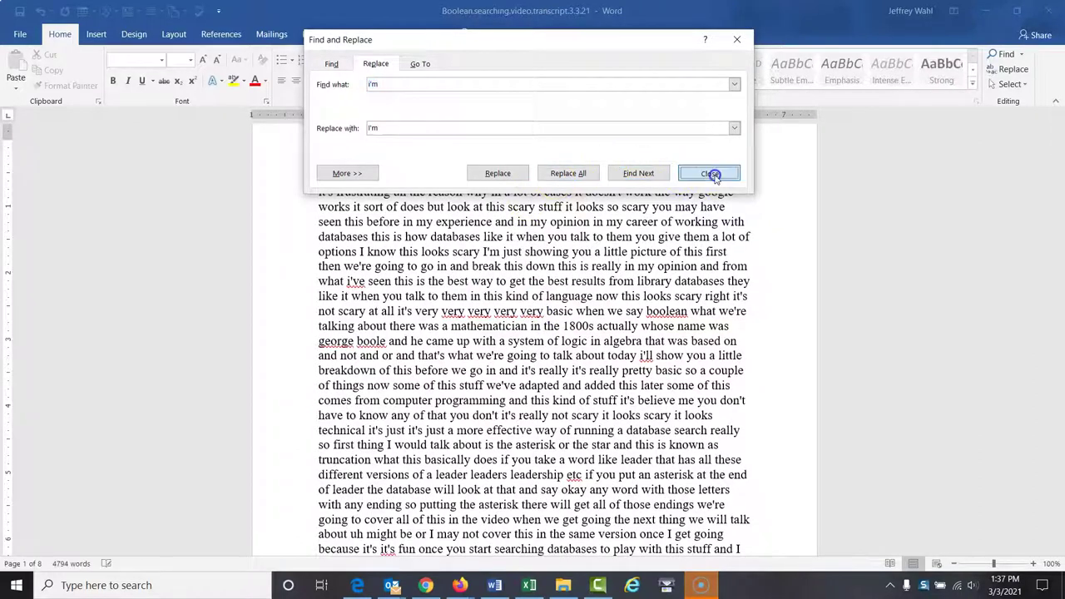
left_click(711, 173)
Replace all occurrences of 'i'll' with 'I'll' throughout the transcript.
left_click_drag(1059, 137, 1059, 116)
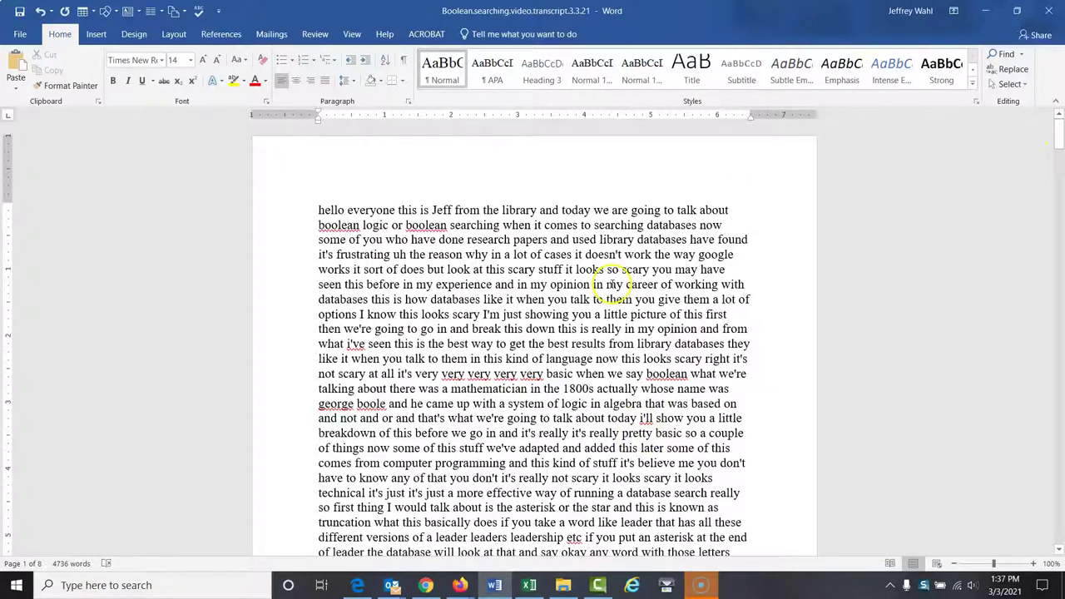
key("ctrl+h")
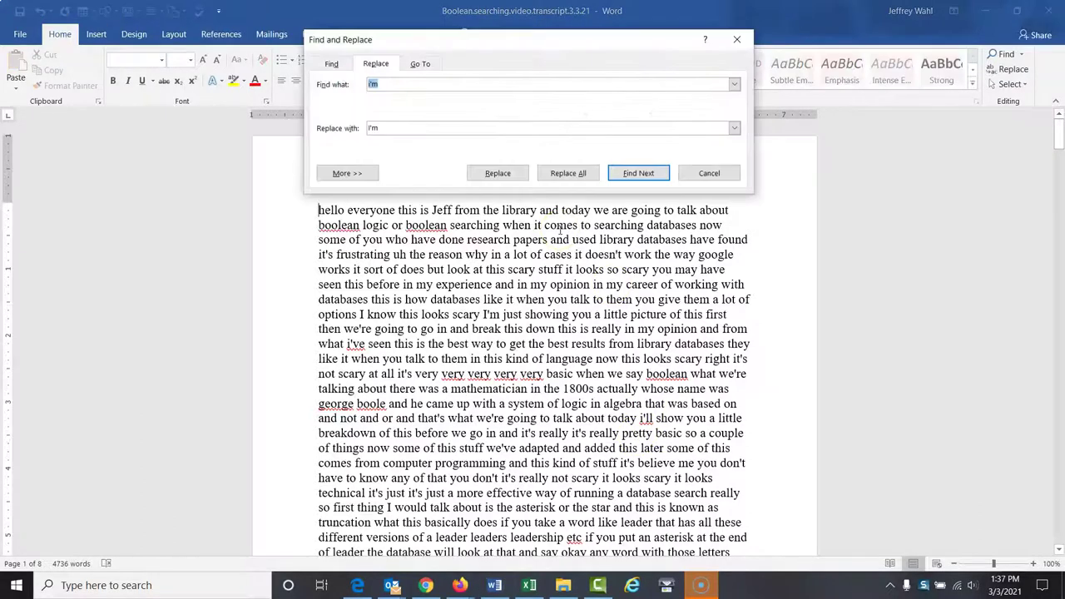
type("i")
left_click(568, 173)
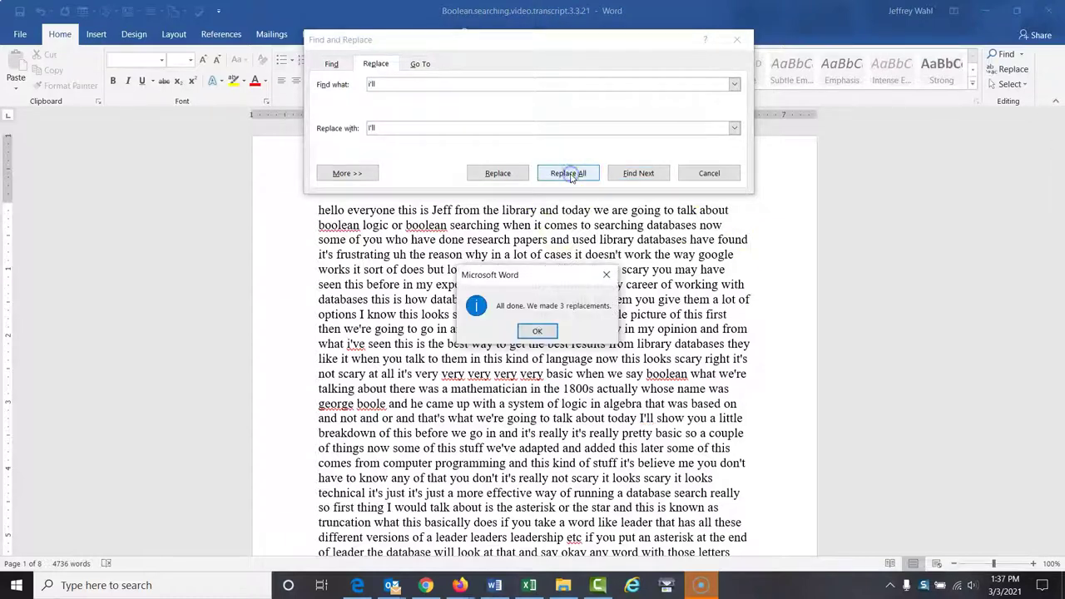
Replace all occurrences of 'boolean' with 'Boolean' throughout the transcript.
left_click(536, 331)
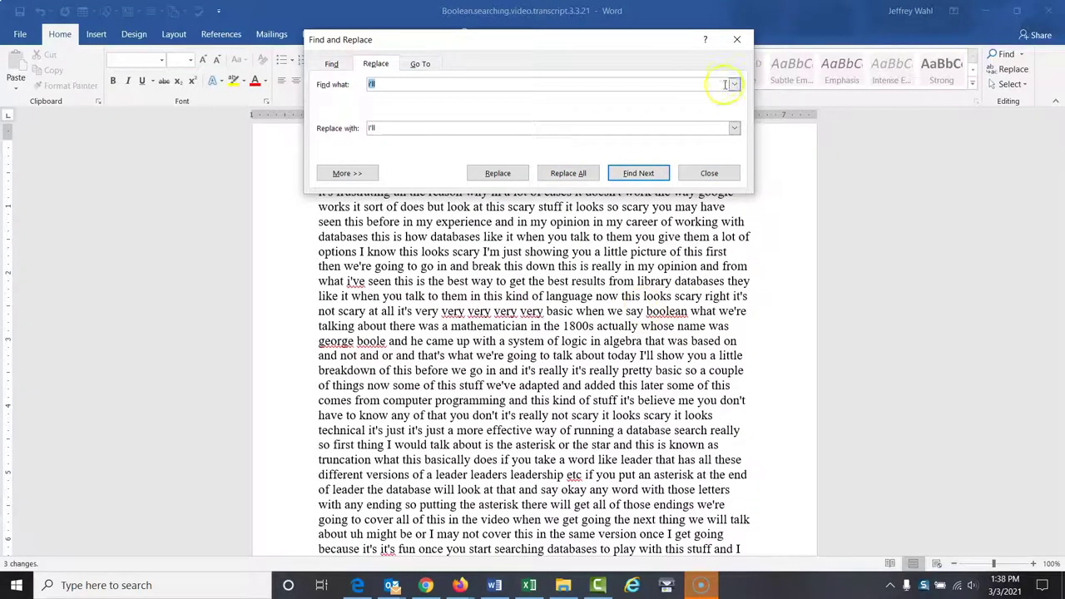
left_click(708, 173)
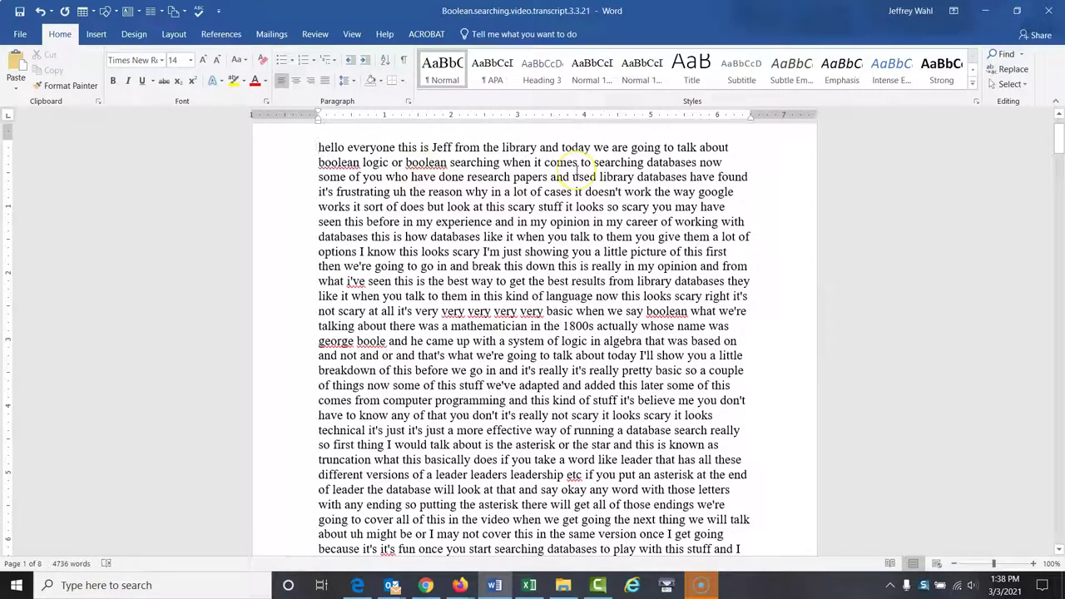
key("ctrl+h")
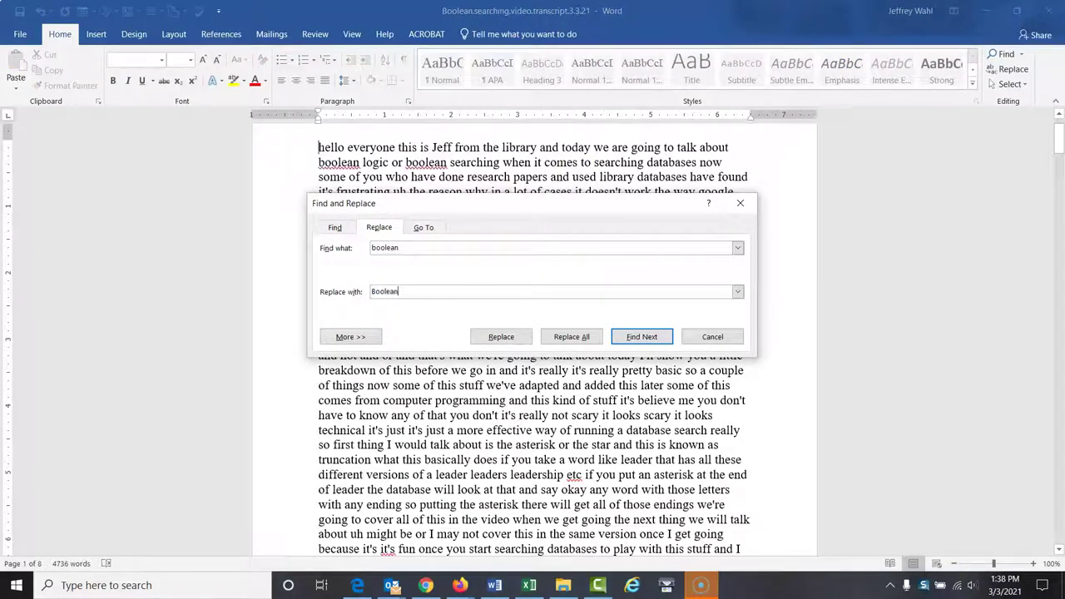
left_click(572, 336)
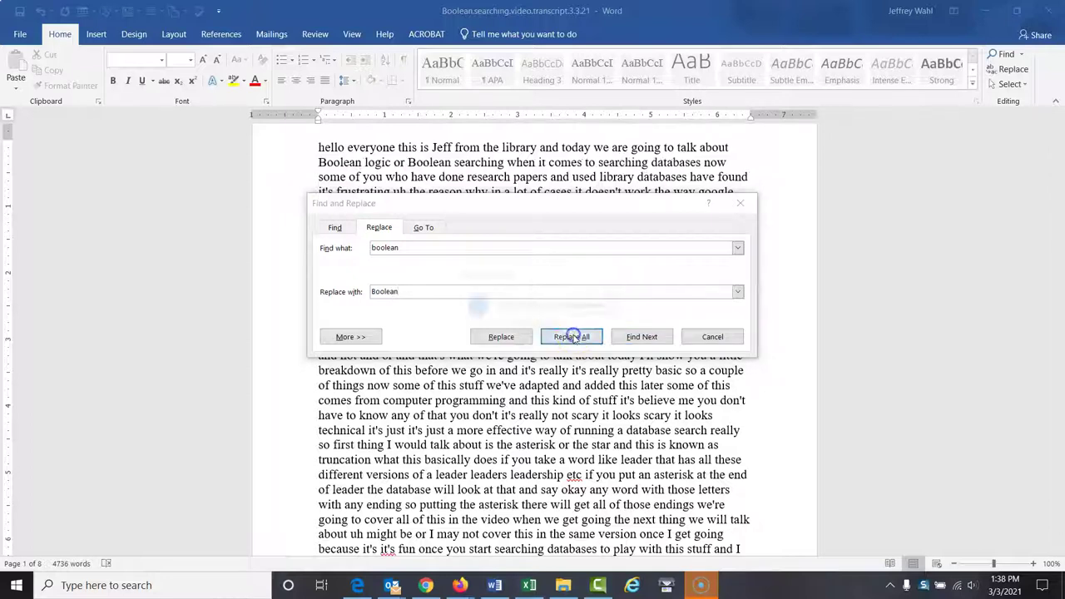
left_click(539, 331)
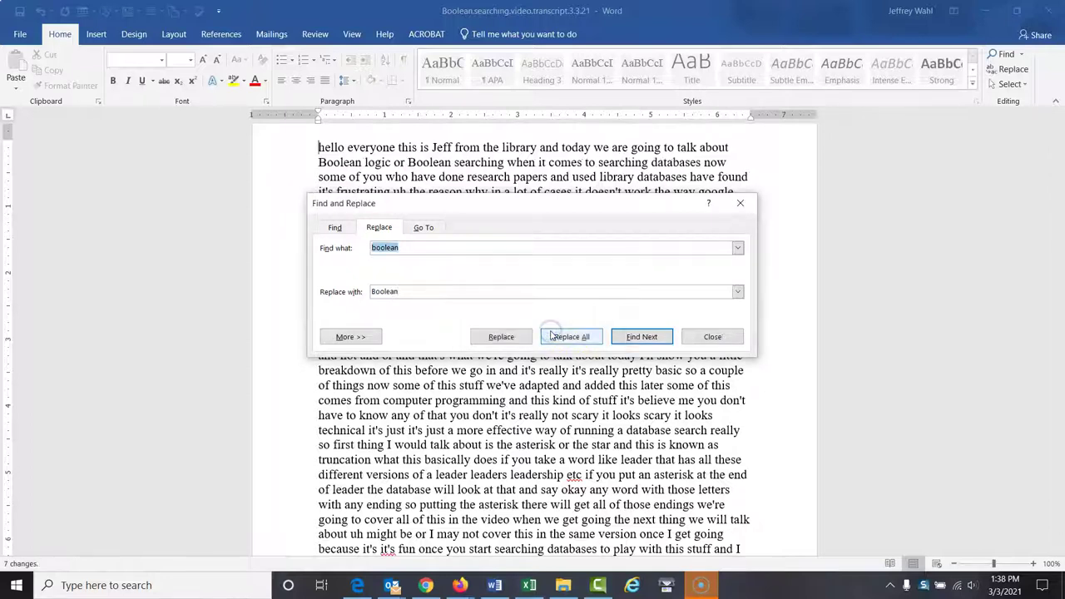
left_click(738, 205)
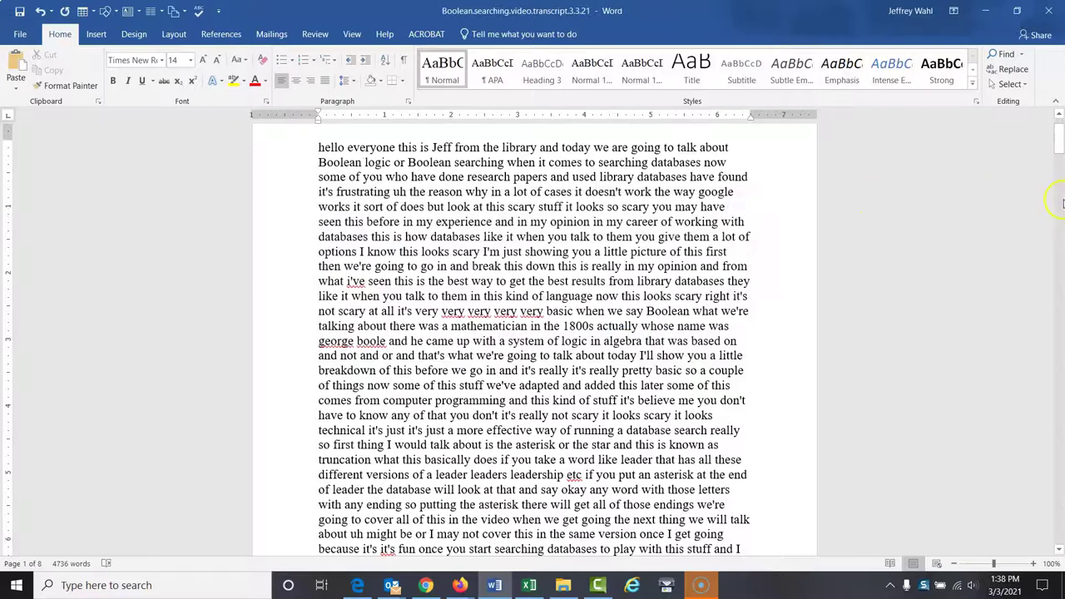
Replace all occurrences of 'i've' with 'I've' throughout the transcript.
left_click_drag(1059, 152, 1060, 357)
scroll(1061, 372, "down", 2)
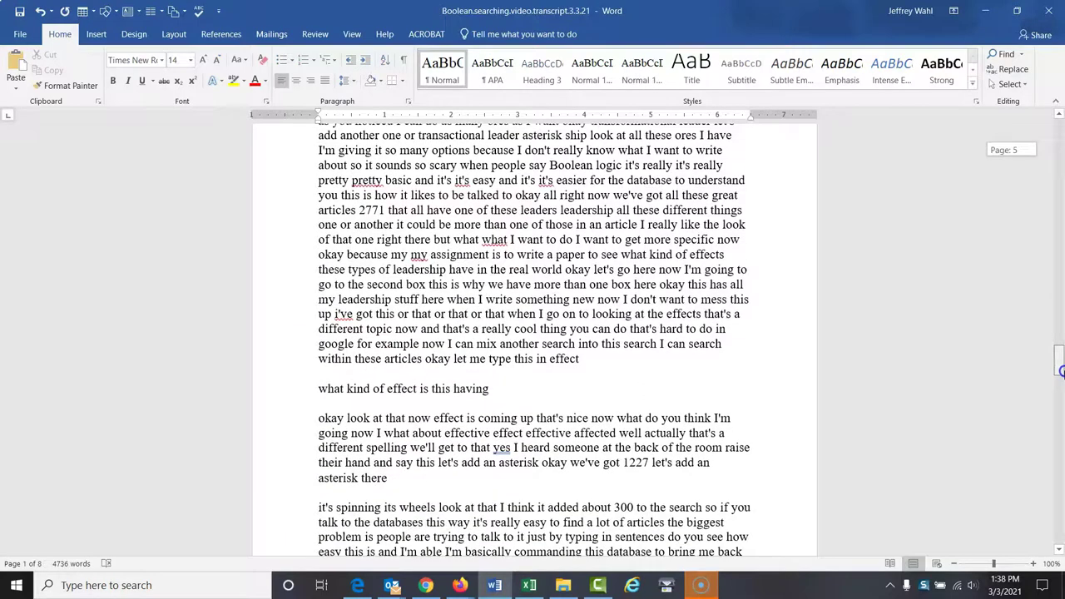
left_click_drag(1060, 372, 1059, 112)
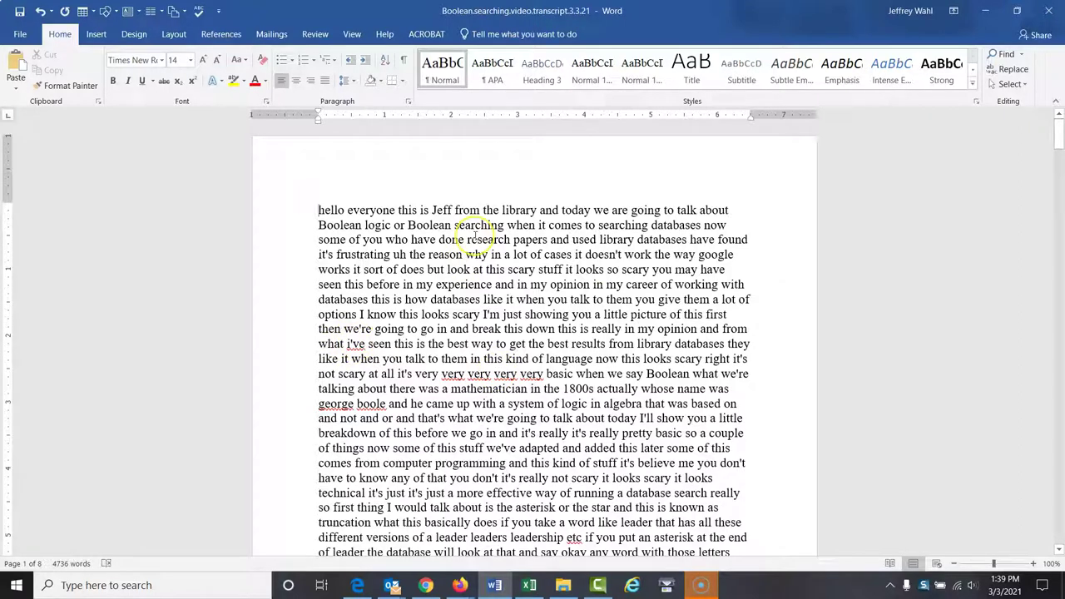
key("ctrl+h")
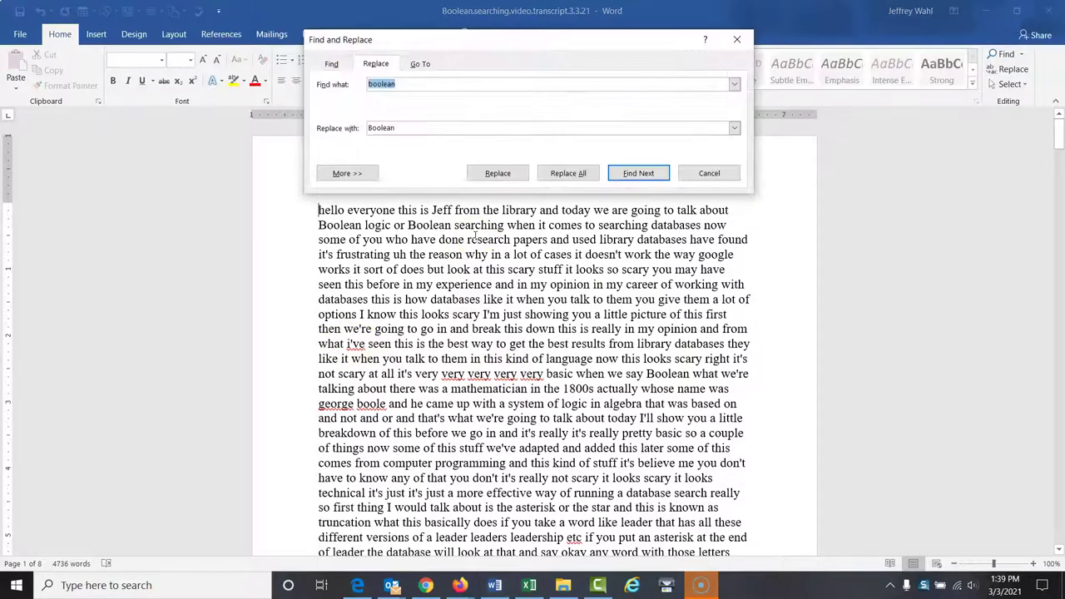
type("i've")
key("Tab")
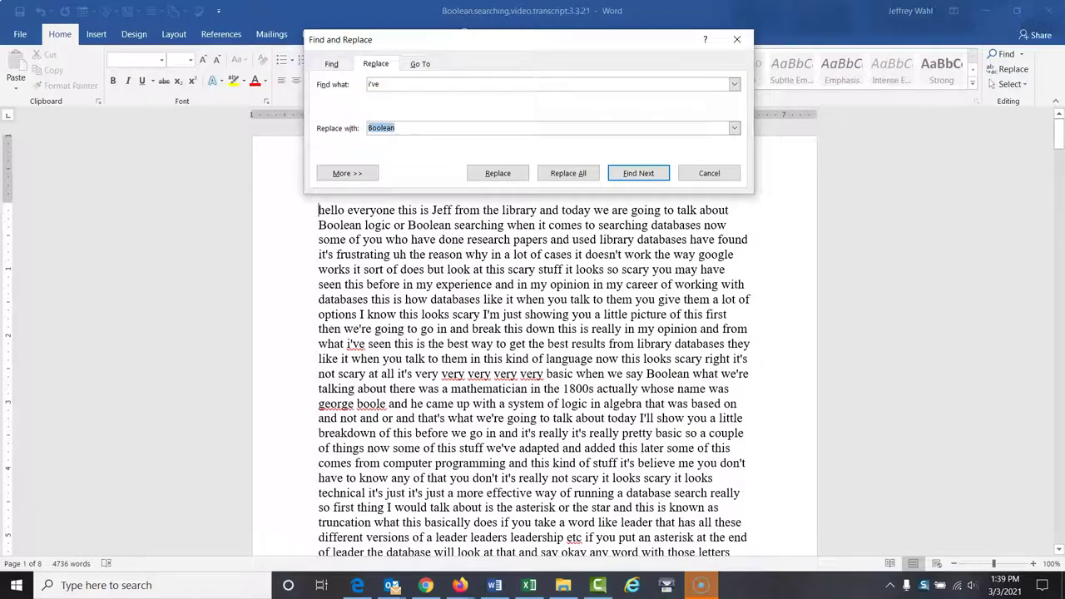
type("I've")
left_click(568, 173)
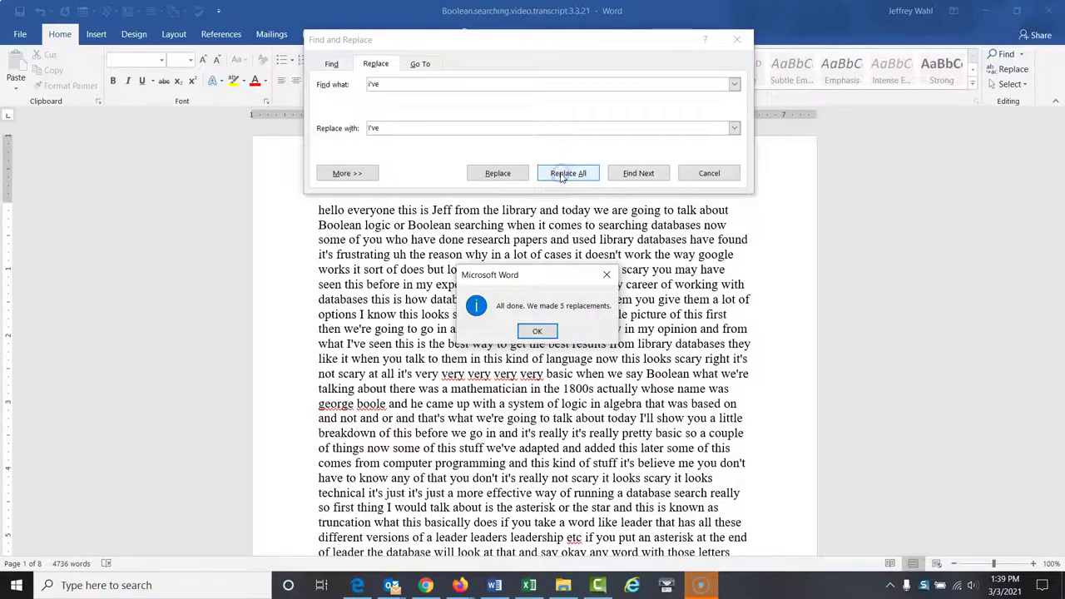
left_click(536, 331)
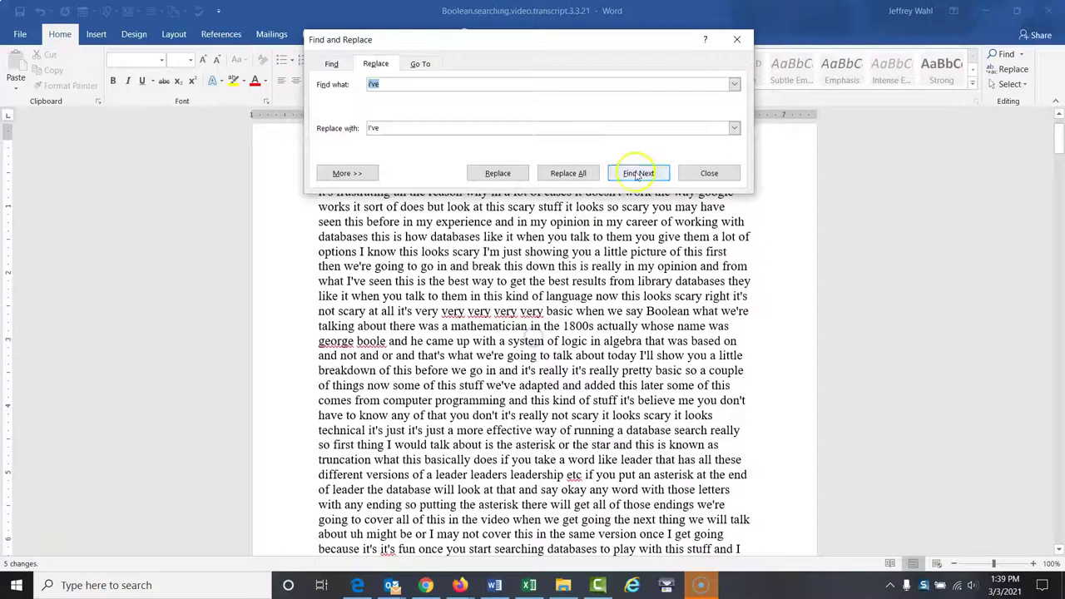
left_click(736, 42)
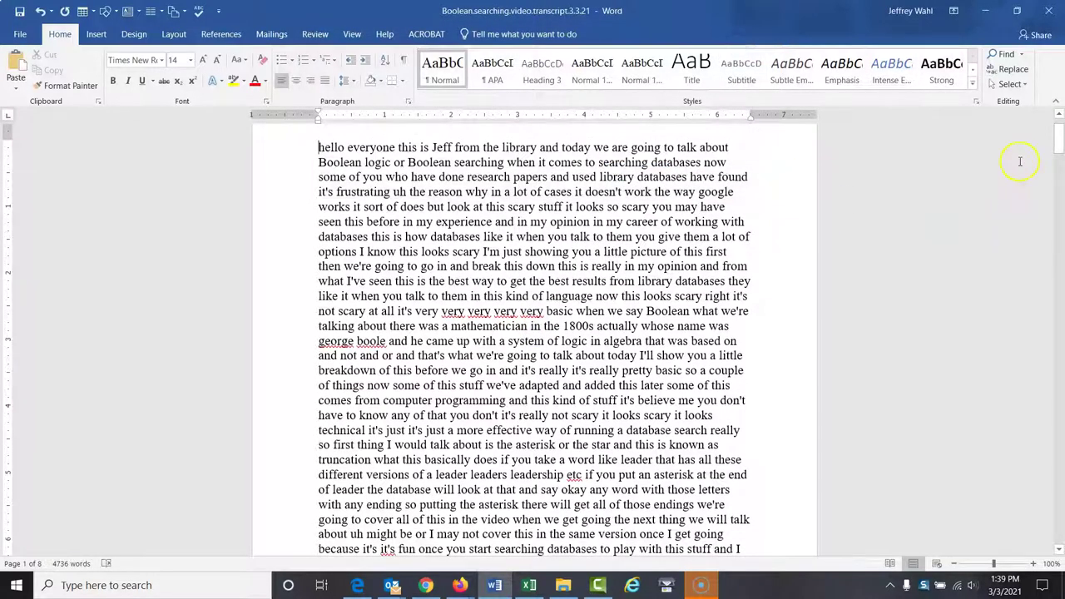
Replace all occurrences of 'walmart' with 'Walmart' throughout the transcript.
left_click_drag(1059, 143, 1059, 125)
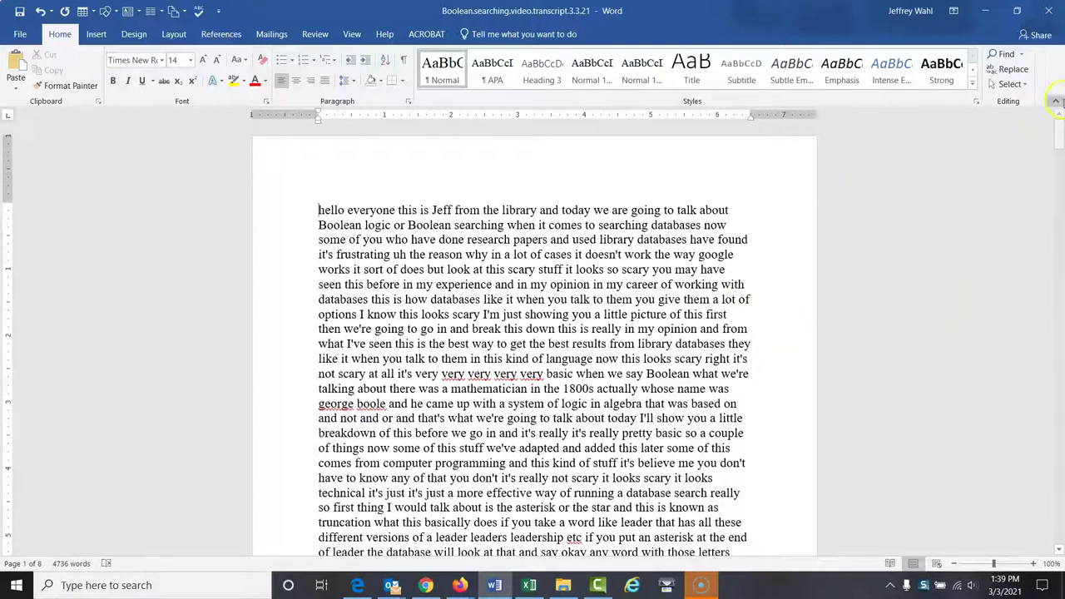
left_click_drag(1059, 133, 1060, 157)
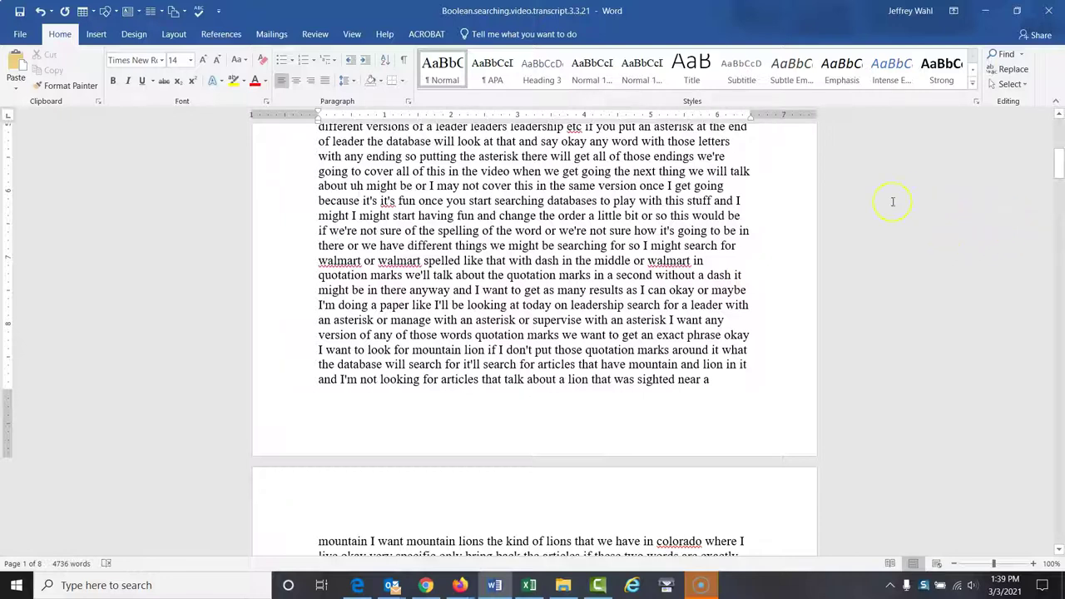
key("ctrl+h")
type("wa")
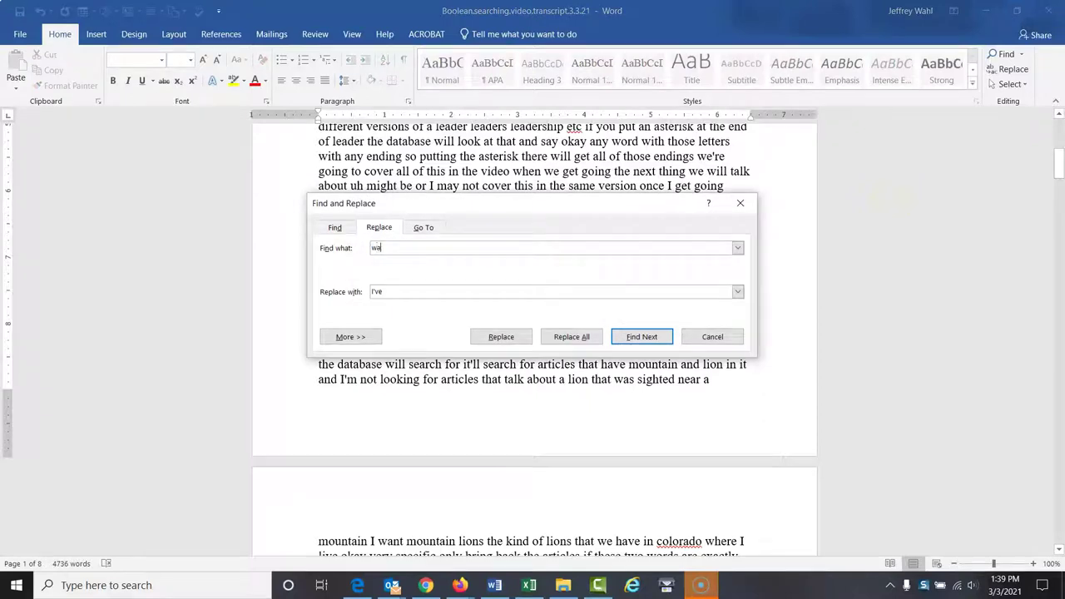
type("lmart")
key("Tab")
type("Walmart")
left_click(649, 337)
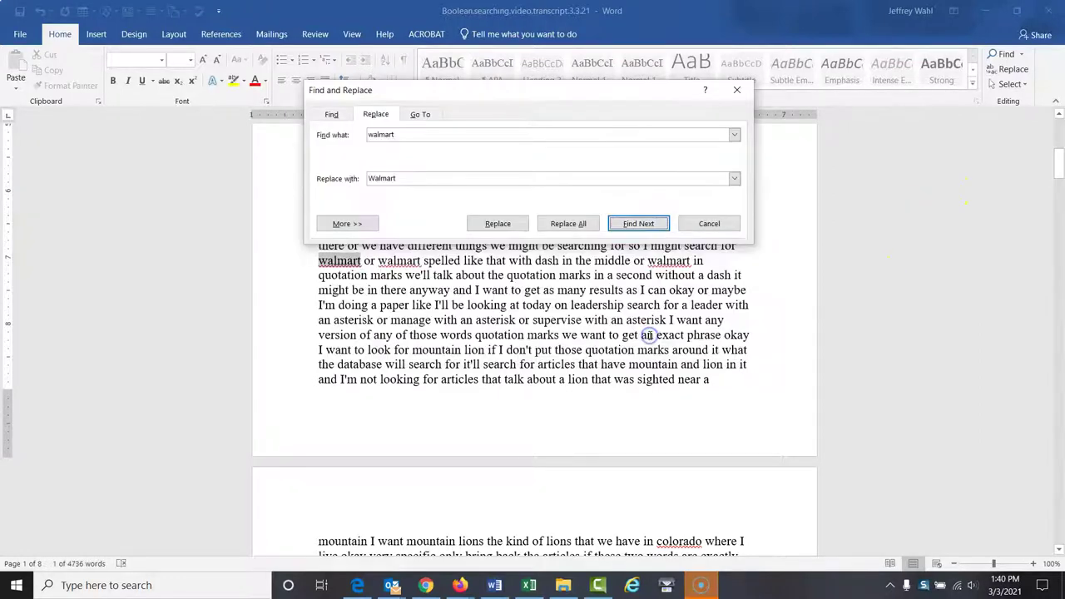
left_click(566, 225)
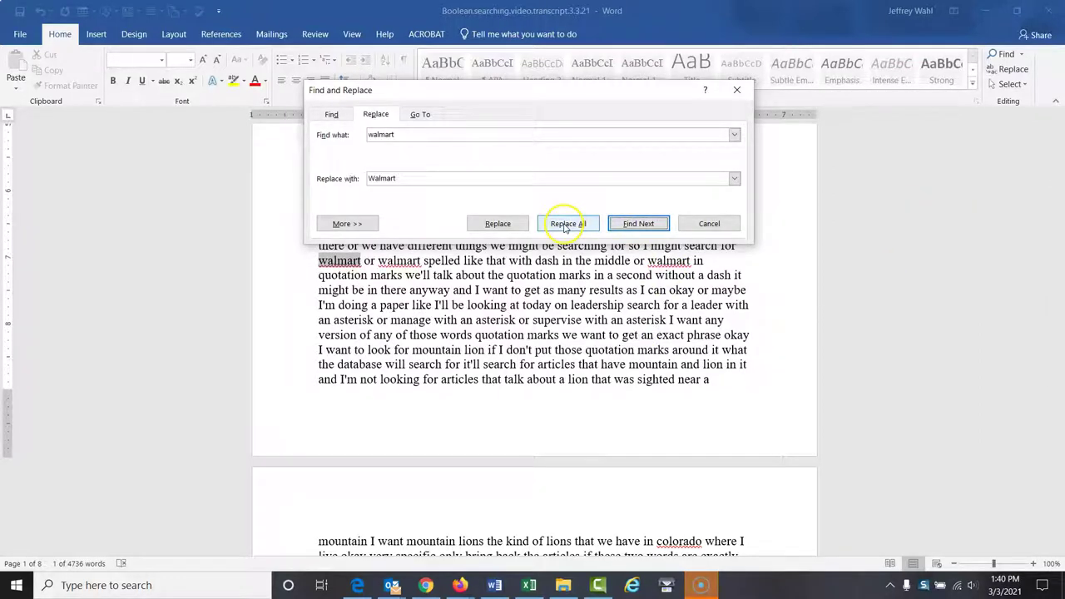
left_click(607, 272)
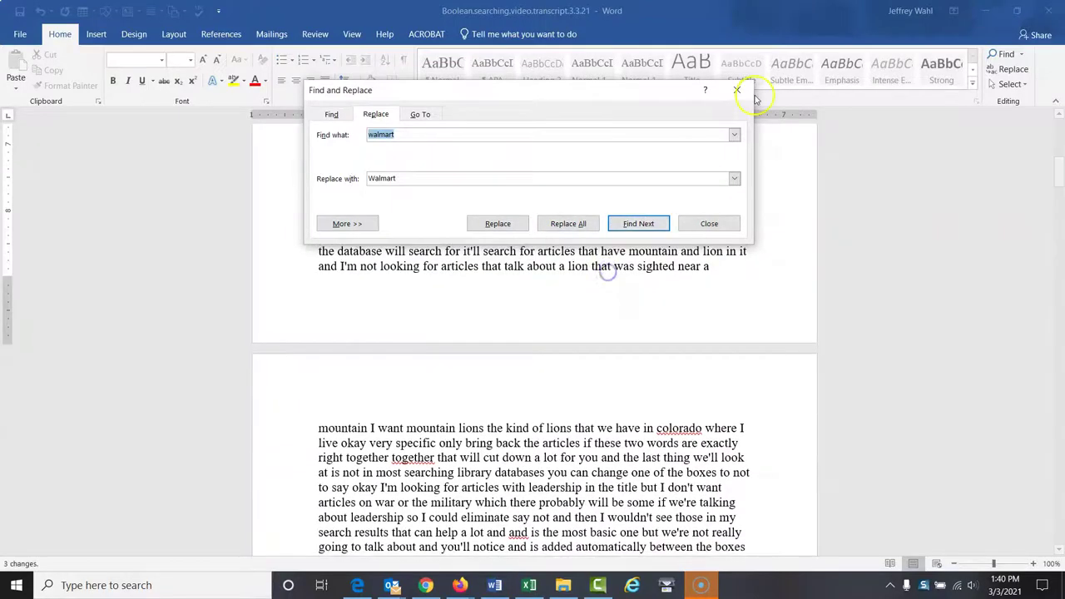
left_click(736, 90)
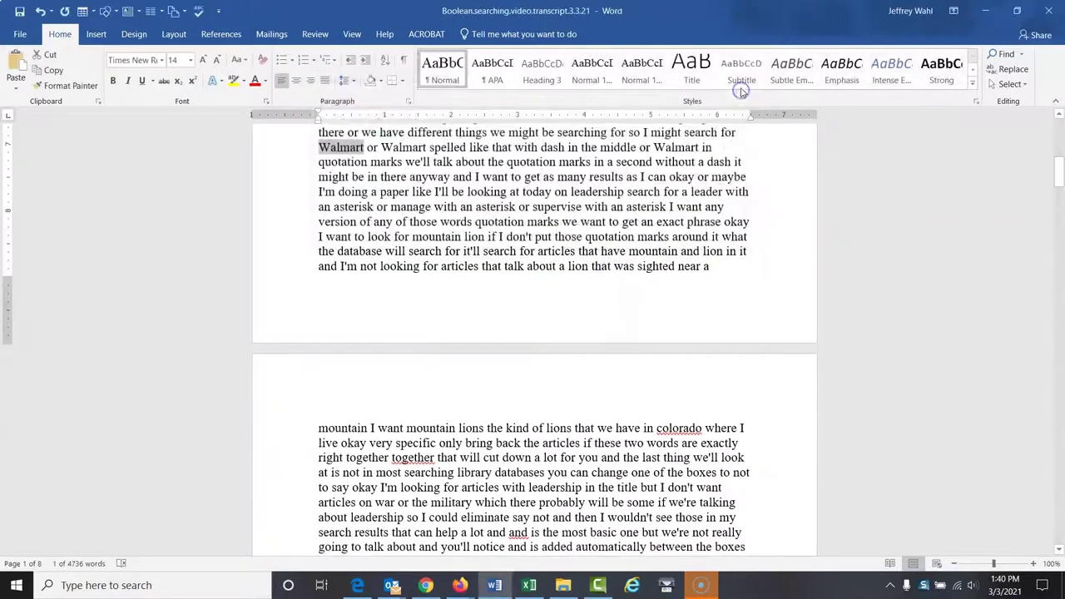
In the passage on spelling variants, change the second 'Walmart' to 'Wal-mart' and add quotation marks to the third one.
left_click(401, 150)
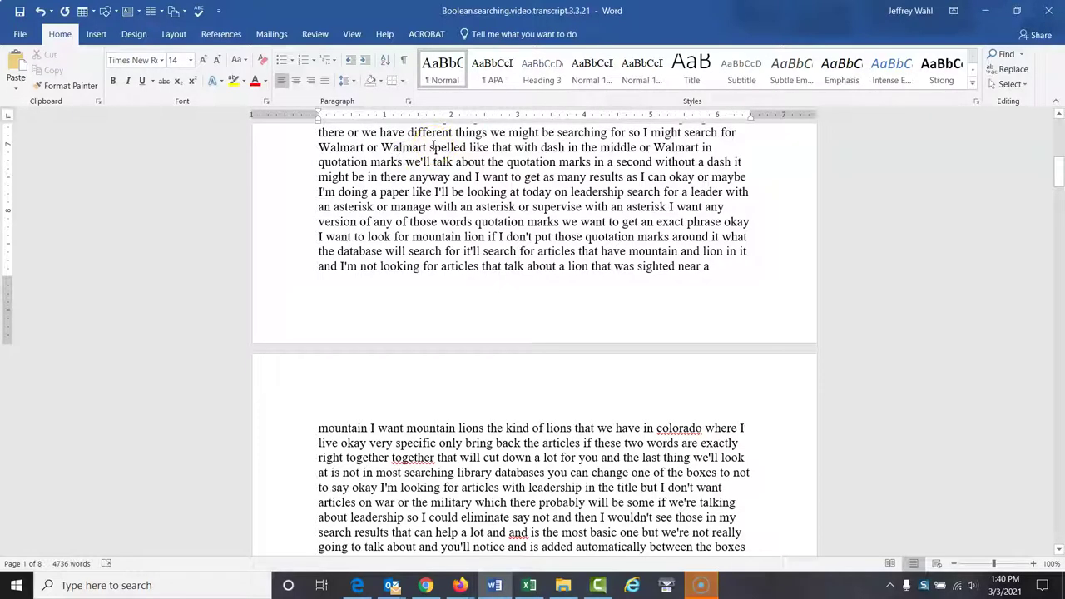
type("-")
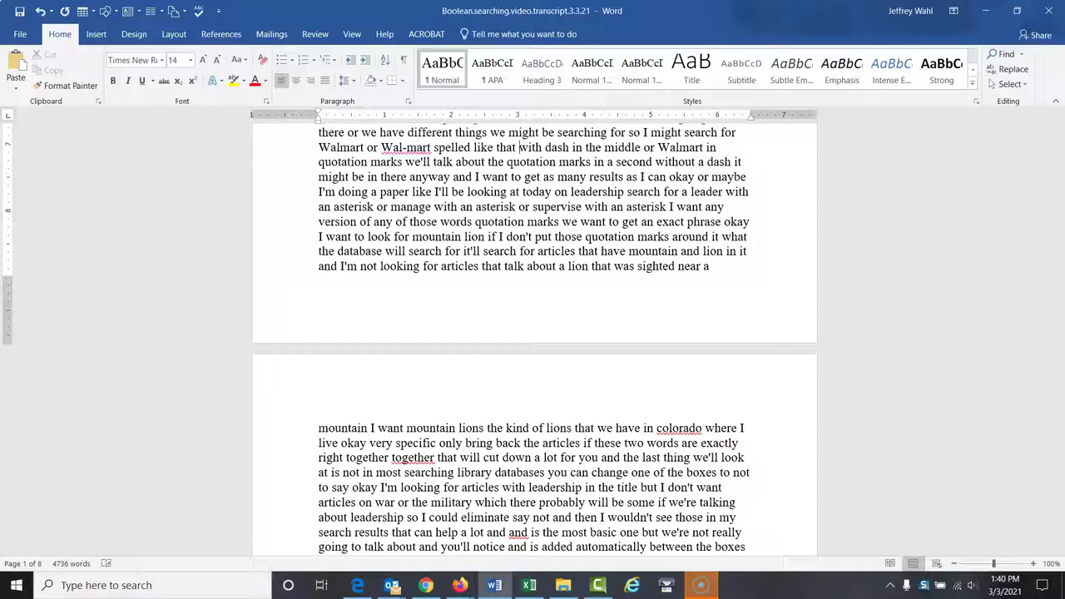
left_click(684, 148)
key("Right")
key("Right")
key("Right")
key("Right")
type("\"\"")
Return to the beginning of the transcript and save the document.
scroll(434, 146, "up", 10)
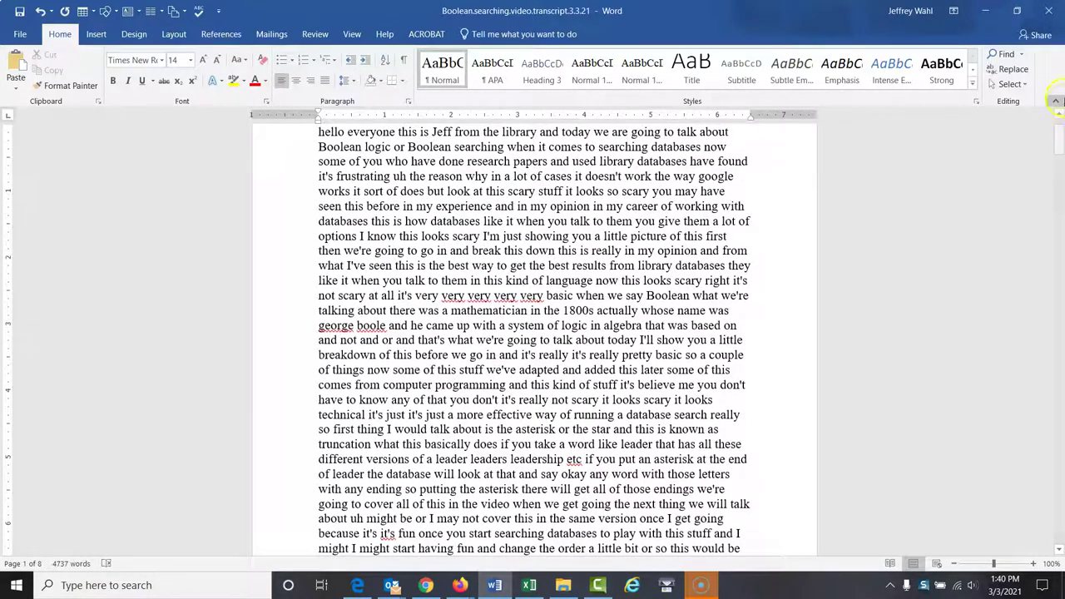
left_click_drag(1058, 140, 1058, 116)
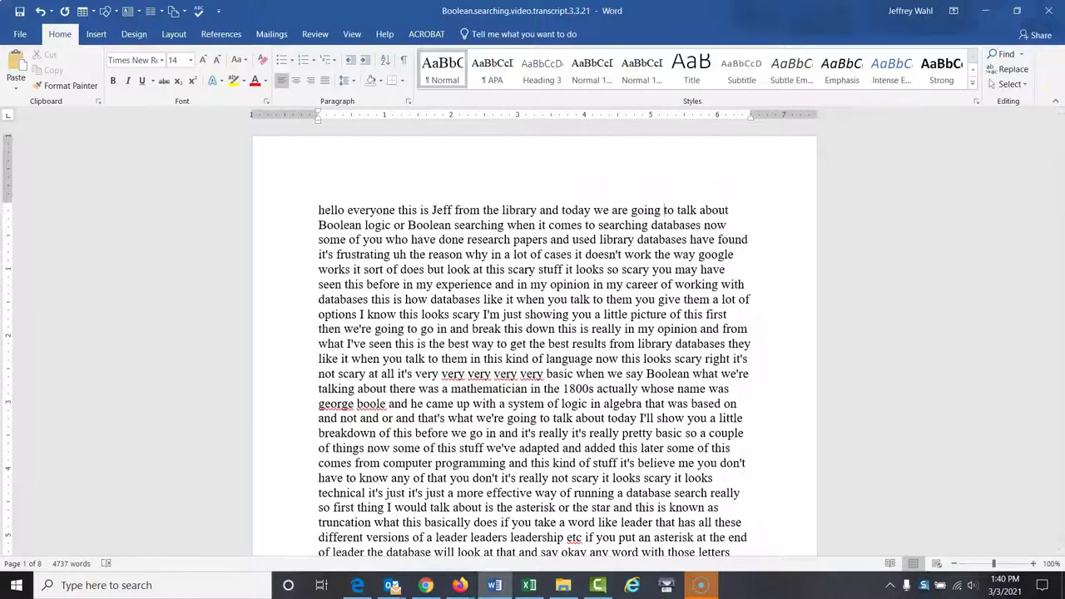
left_click(18, 11)
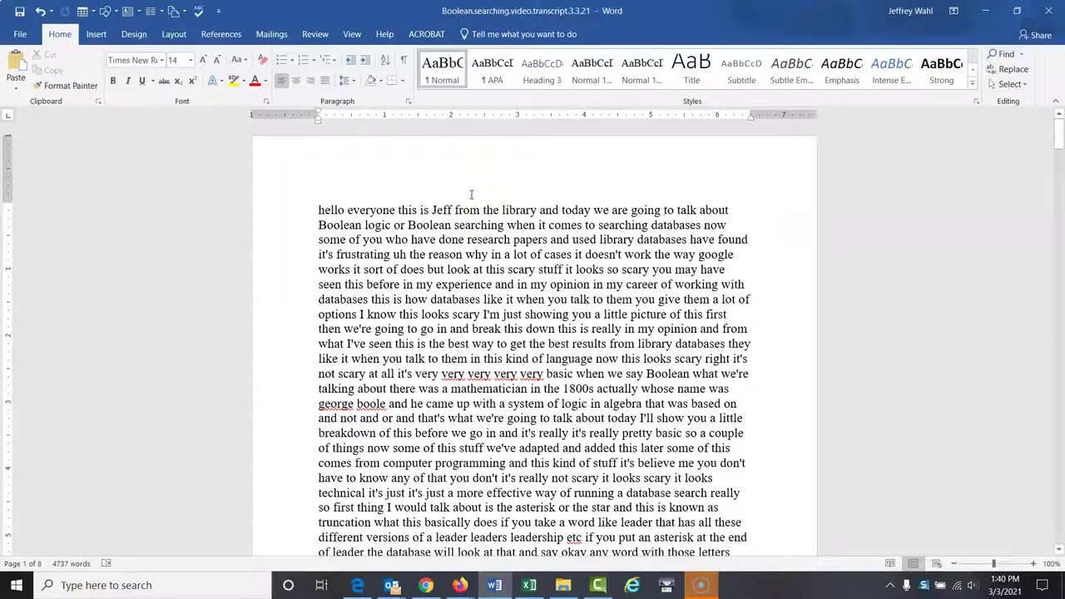
Insert a comma after 'hello everyone' in the first line of the transcript.
left_click(319, 209)
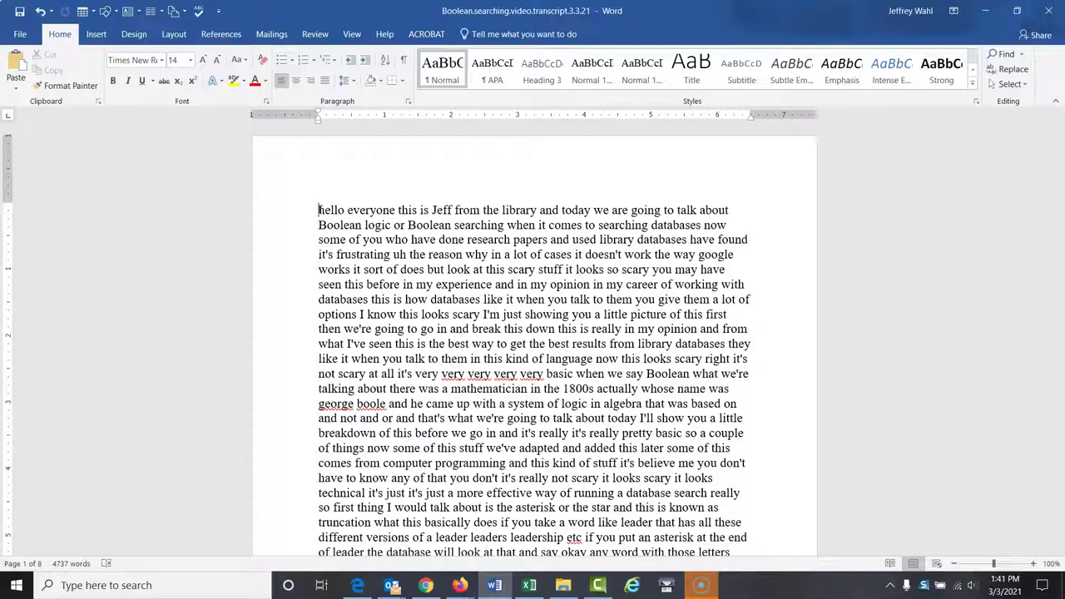
key("Right")
key("Right")
key("Right")
key("Right")
key("Right")
key("Right")
key("Right")
key("Right")
key("Right")
key("Right")
key("Right")
key("Right")
key("Right")
key("Right")
type(",")
Insert a comma after 'from the library' in the opening sentence.
key("Right")
key("Right")
key("Right")
key("Right")
key("Right")
key("Right")
key("Right")
key("Right")
key("Right")
key("Right")
key("Right")
key("Right")
key("Right")
key("Right")
key("Right")
key("Right")
key("Right")
key("Right")
key("Right")
key("Right")
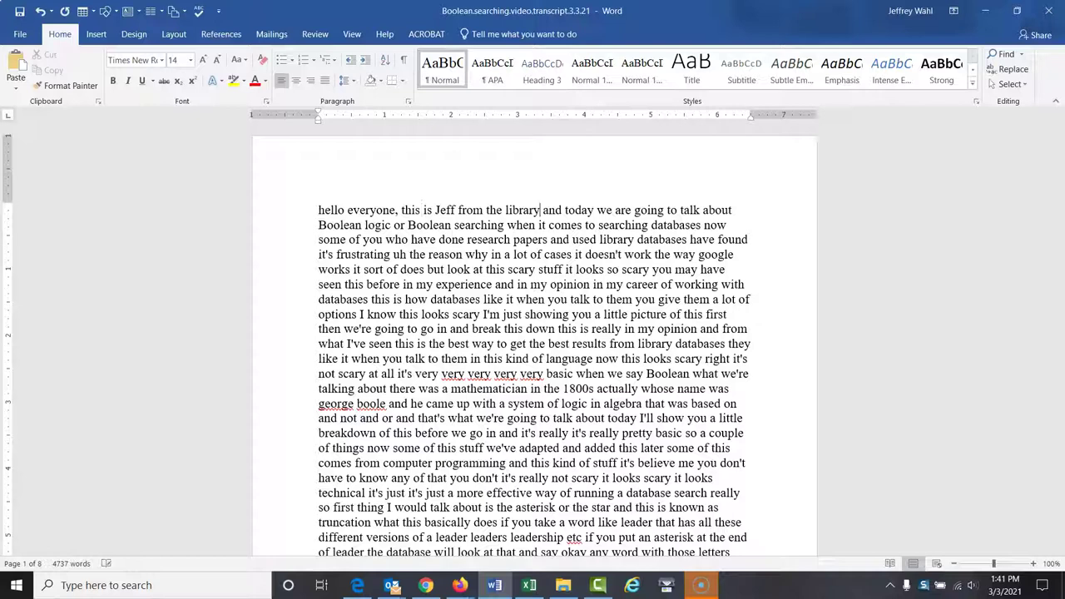
type(".")
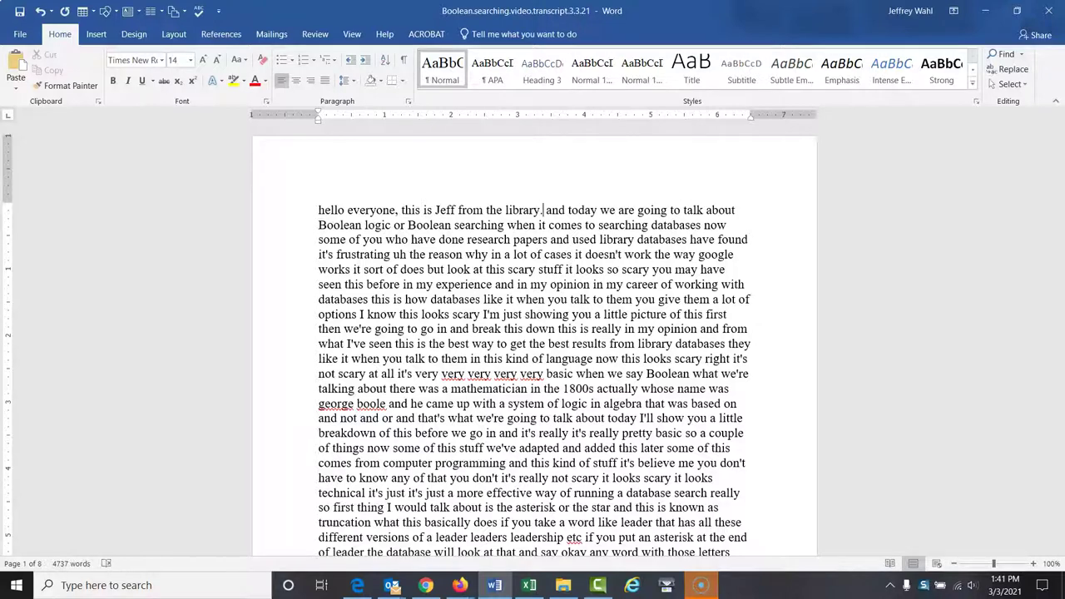
key("BackSpace")
type(",")
Add a comma after 'Boolean logic' and end the opening sentence with a period after 'Boolean searching'.
left_click(389, 225)
type(",")
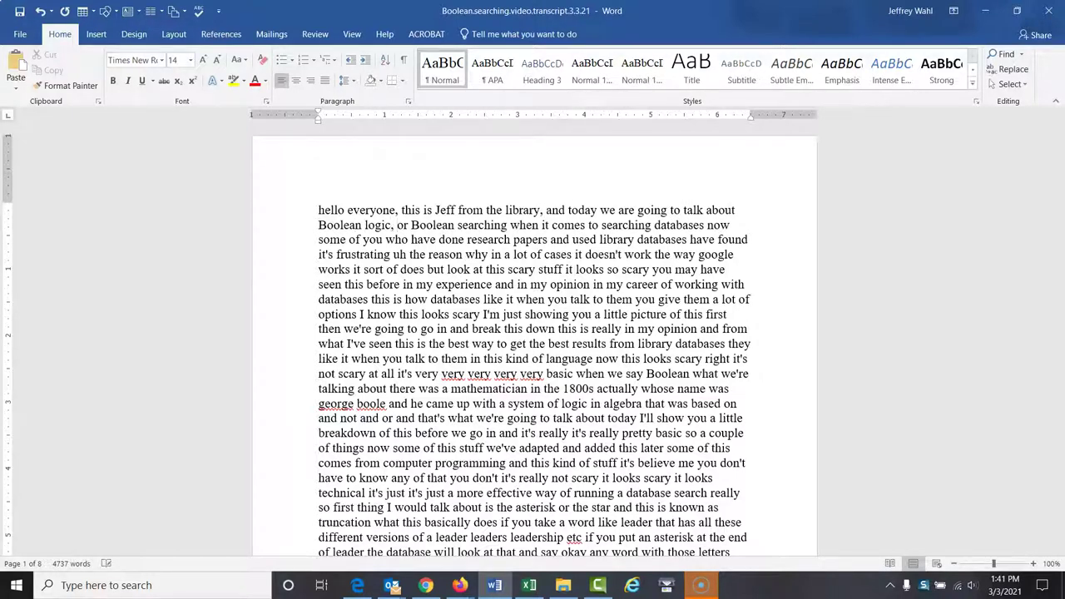
left_click(509, 225)
type(".")
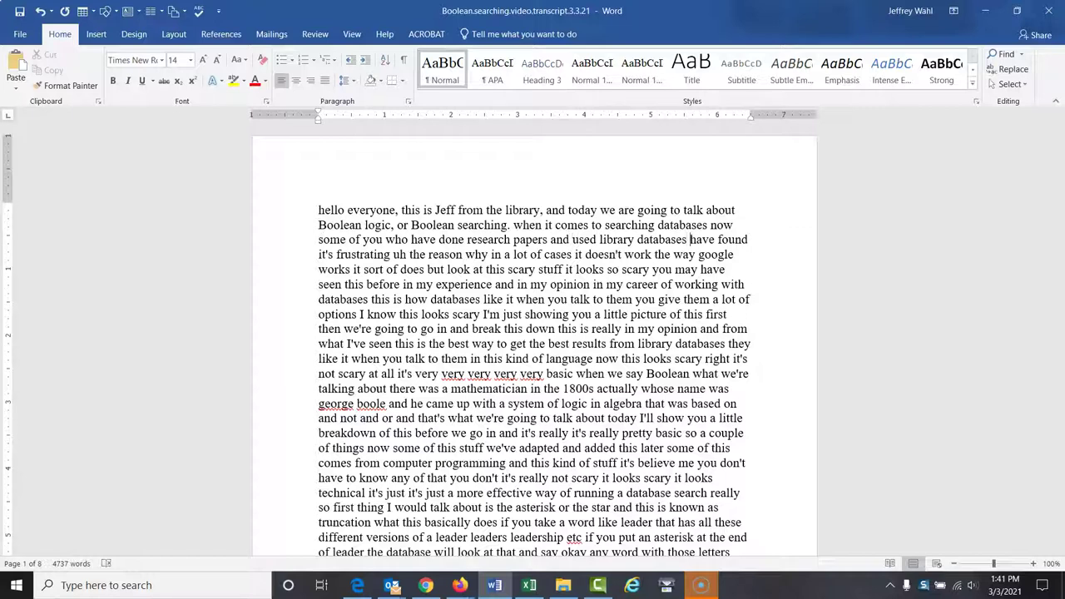
Add a period after 'it's frustrating' and a comma after the 'uh' that follows it.
left_click(386, 254)
type(".")
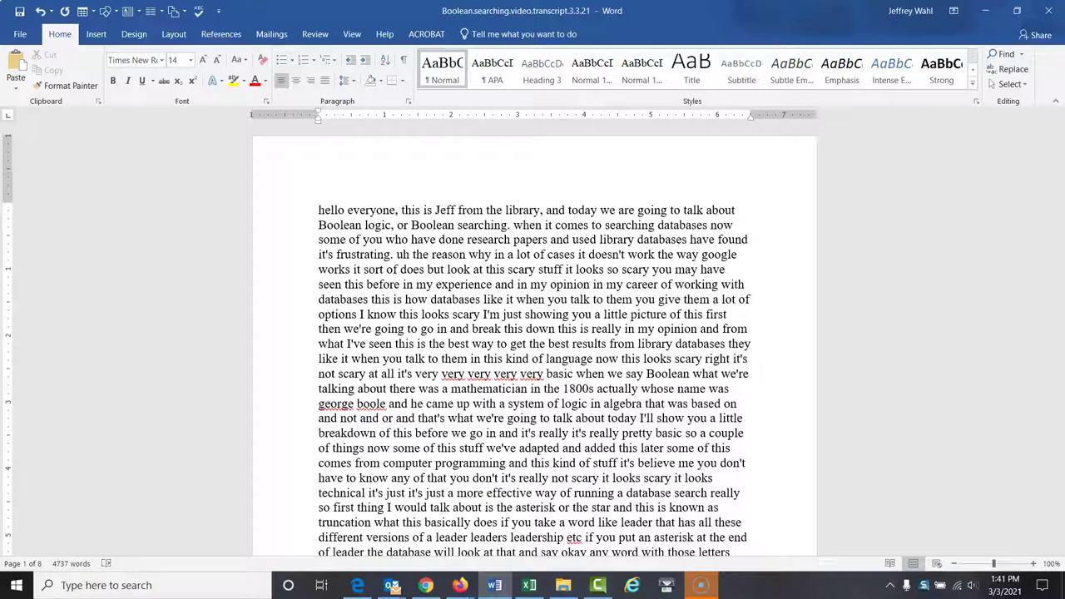
type(".")
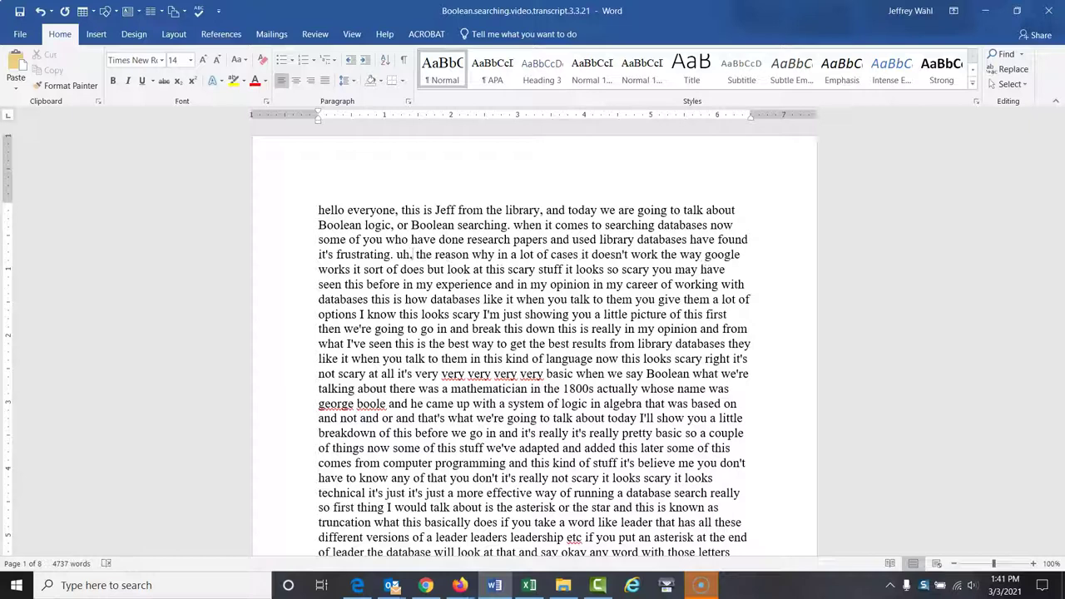
key("BackSpace")
type(",")
Add periods after 'the way google works' and after 'look at this scary stuff'.
left_click(447, 254)
left_click(704, 253)
left_click(350, 269)
type(".")
left_click(356, 269)
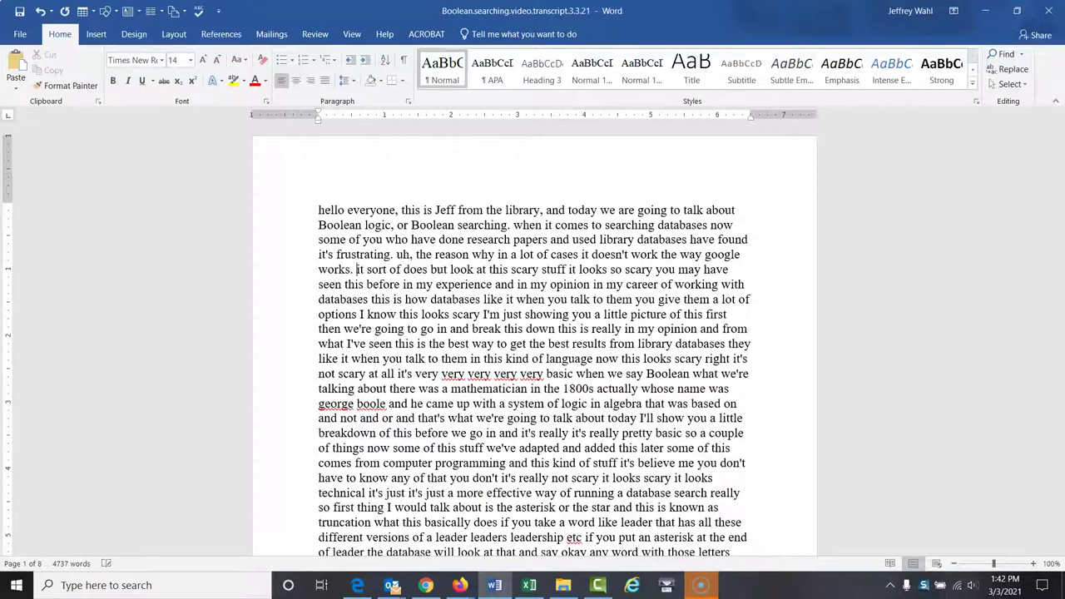
left_click(568, 270)
type(".")
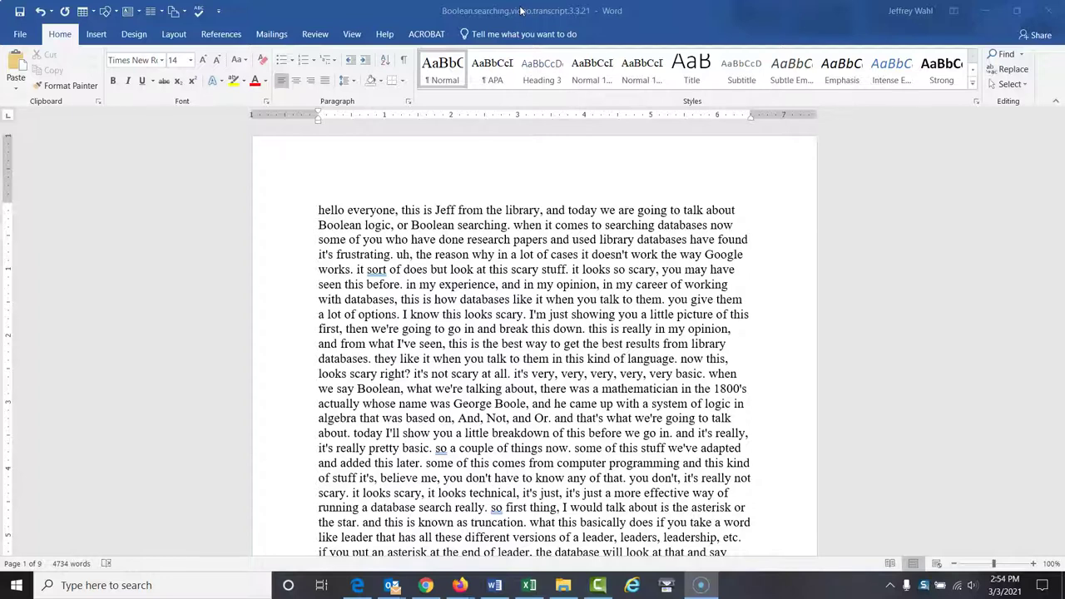
left_click(517, 210)
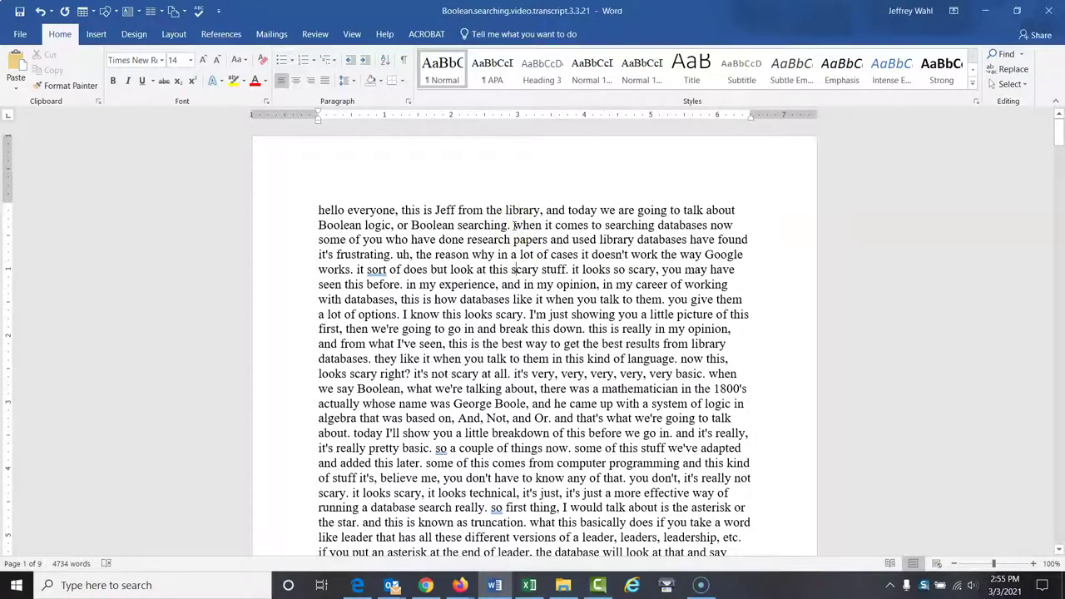
Proofread the punctuation from the sentence 'it looks so scary, you may have seen this before' onward.
left_click(567, 269)
key("Right")
key("Right")
key("Right")
key("Right")
key("Right")
key("Right")
key("Right")
key("Right")
key("Right")
key("Right")
key("Right")
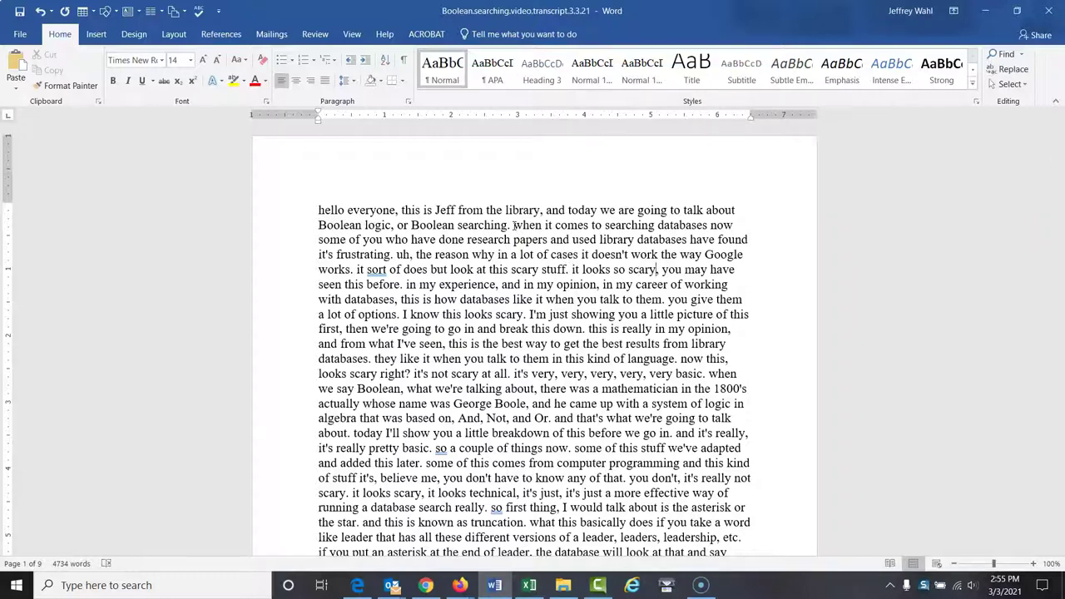
key("Right")
key("Right")
key("Right")
key("Right")
key("Right")
key("Right")
key("Right")
key("Right")
key("Right")
key("Right")
key("Right")
key("Right")
key("Right")
key("Right")
key("Right")
key("Right")
key("Right")
key("Right")
key("Right")
key("Right")
key("ctrl+Right")
key("ctrl+Right")
key("ctrl+Right")
key("ctrl+Right")
key("ctrl+Right")
key("ctrl+Right")
key("ctrl+Right")
key("ctrl+Right")
key("ctrl+Right")
key("ctrl+Right")
key("Right")
key("Right")
key("Right")
key("Right")
key("Right")
key("Right")
key("Right")
key("Right")
key("Right")
key("Right")
key("Right")
key("Right")
key("Right")
key("Right")
key("Right")
key("Right")
key("Right")
key("Right")
key("Right")
key("Right")
type(",")
Save the punctuated transcript document.
key("Up")
key("Up")
key("Down")
key("Down")
key("Down")
left_click(18, 13)
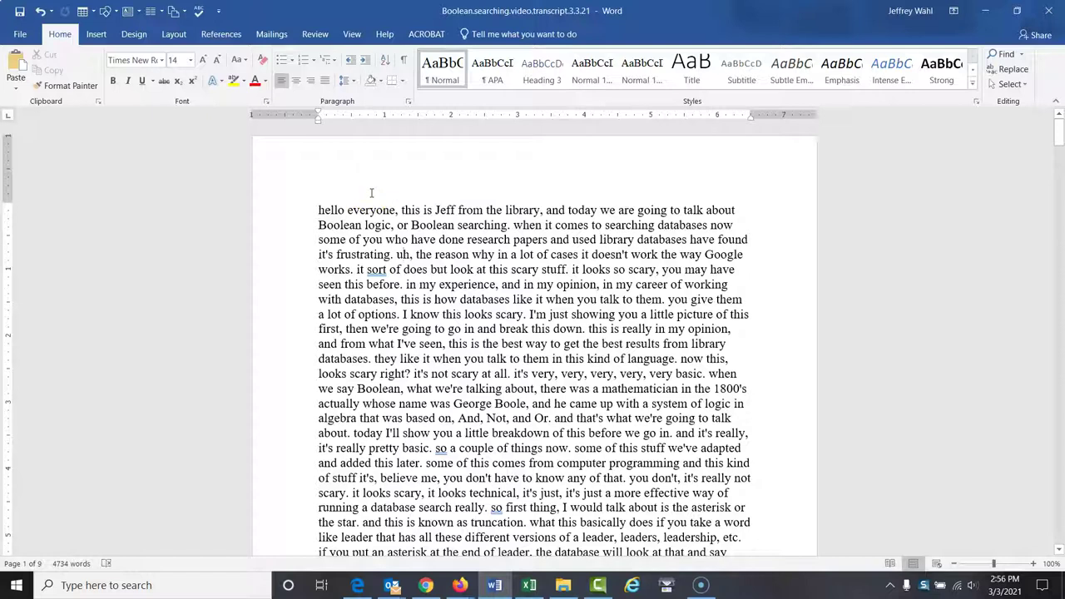
Search the document for '.' to highlight every sentence ending.
left_click(397, 254)
key("ctrl+f")
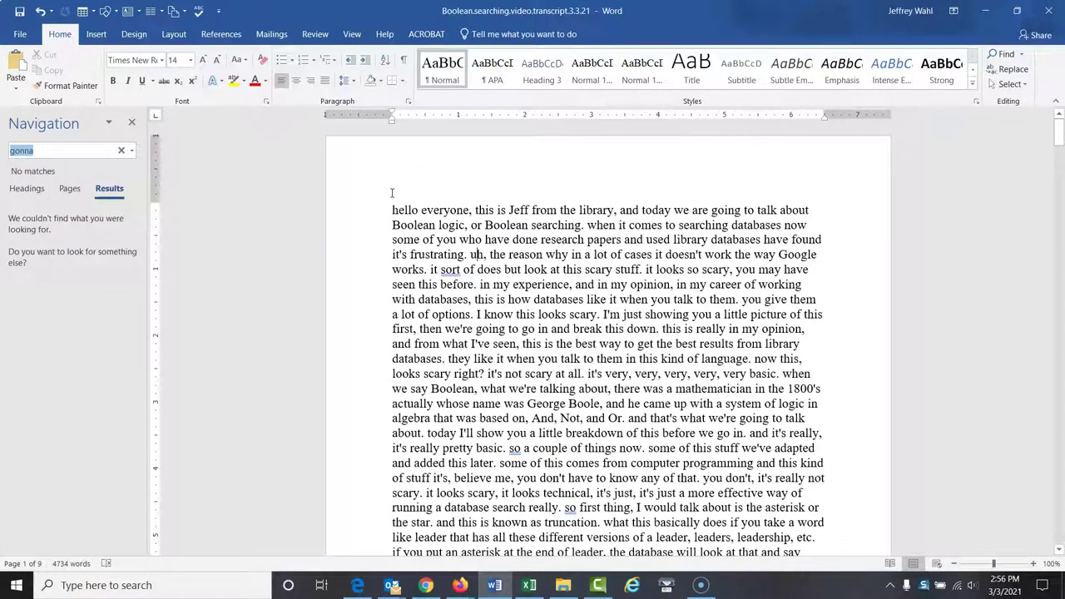
type(".")
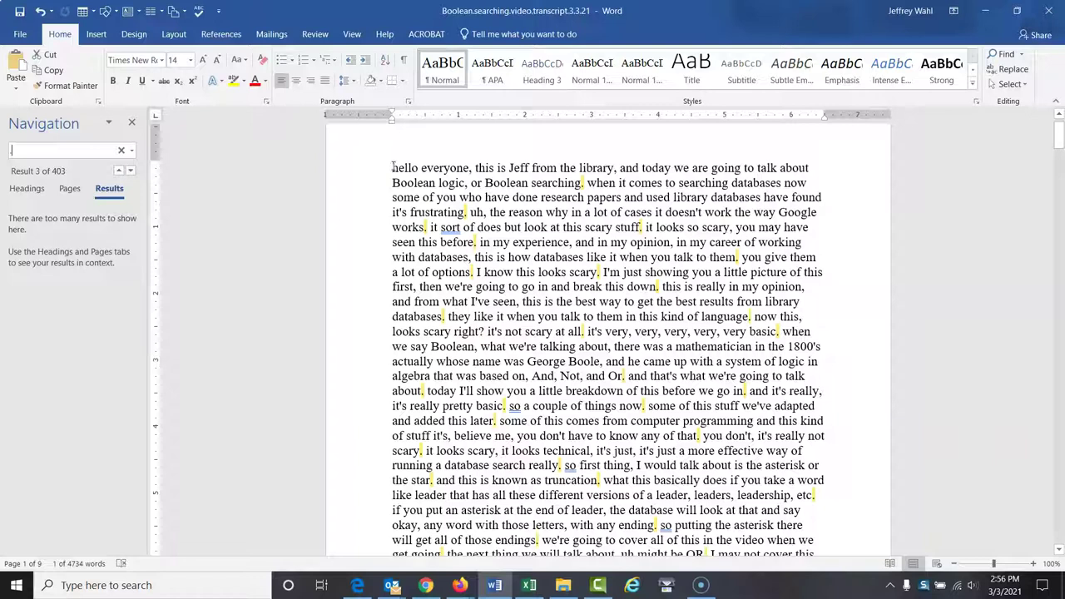
Select together the first letters of the sentences from 'hello everyone' through 'I know this looks scary' and change them to uppercase.
left_click_drag(393, 168, 398, 169)
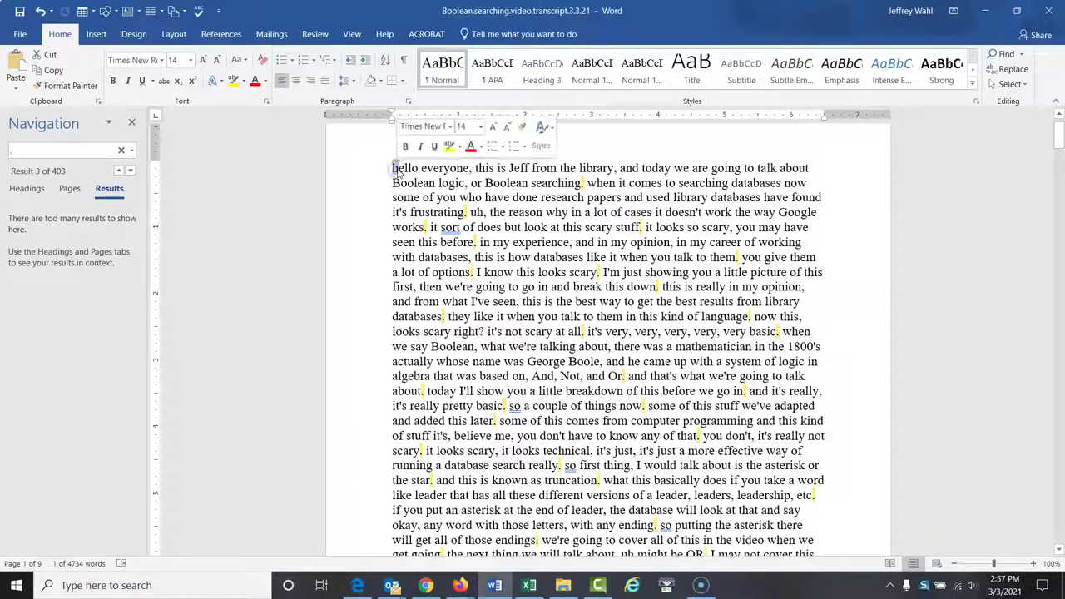
key("shift+F3")
left_click_drag(587, 183, 598, 183)
double_click(475, 213)
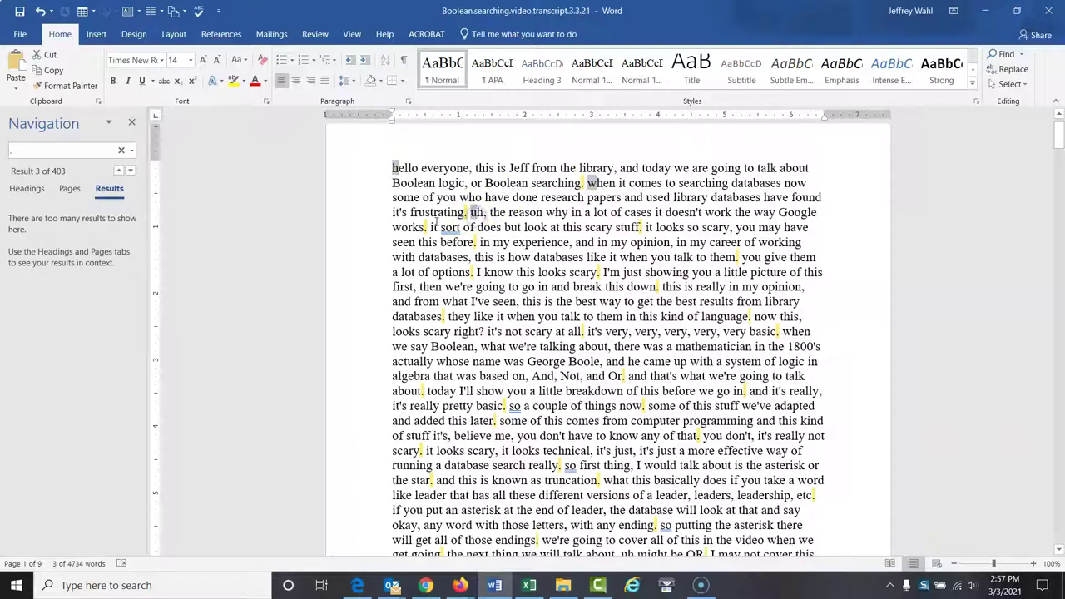
left_click_drag(429, 227, 436, 227)
left_click_drag(645, 227, 649, 227)
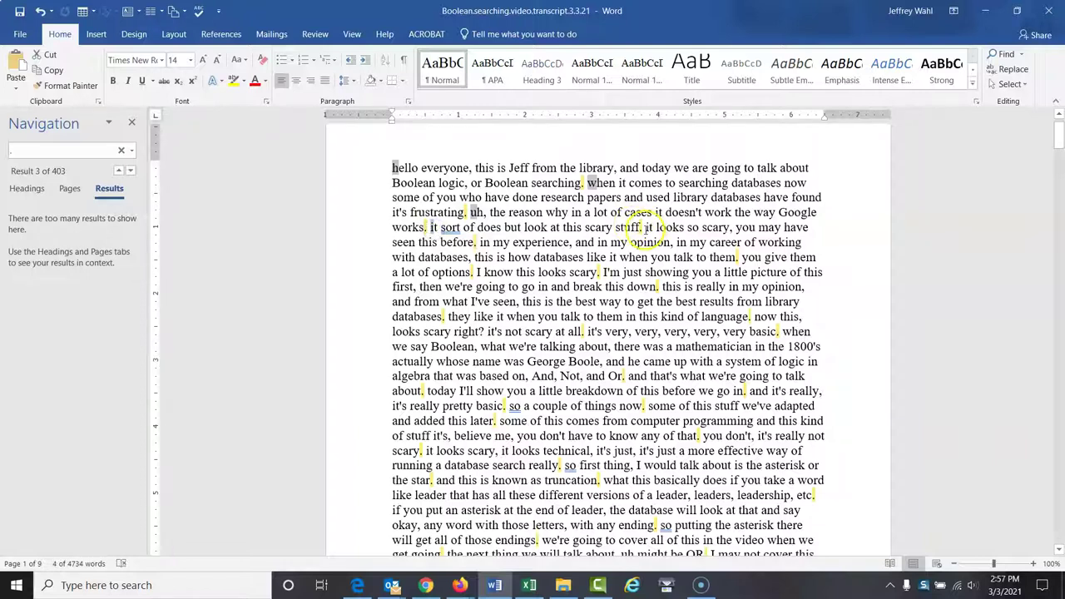
left_click_drag(480, 242, 484, 242)
left_click_drag(476, 257, 491, 257)
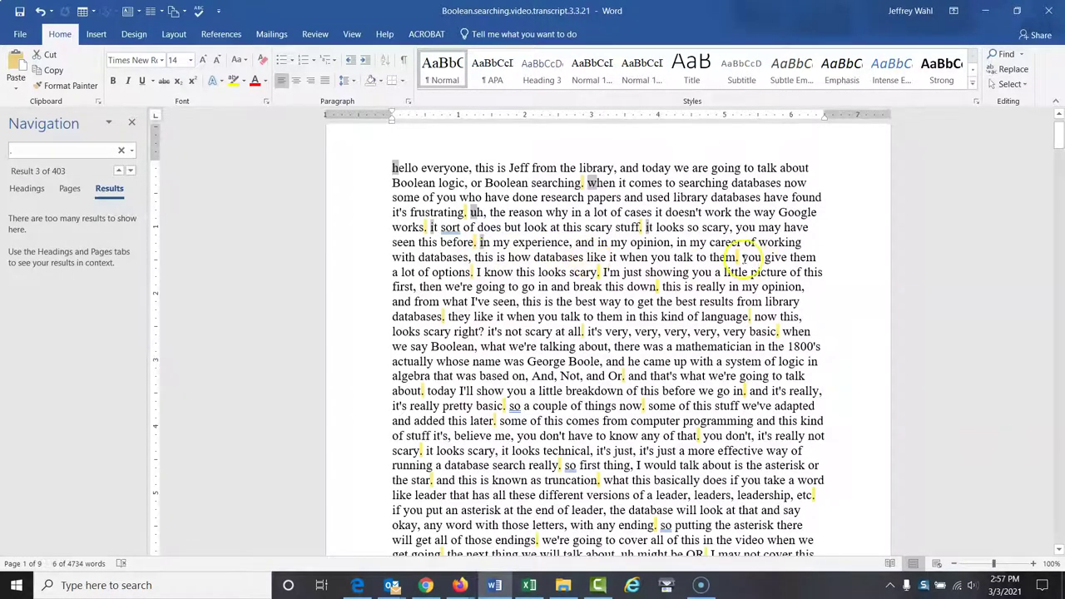
double_click(747, 258, "ctrl")
double_click(480, 272, "ctrl")
type("i")
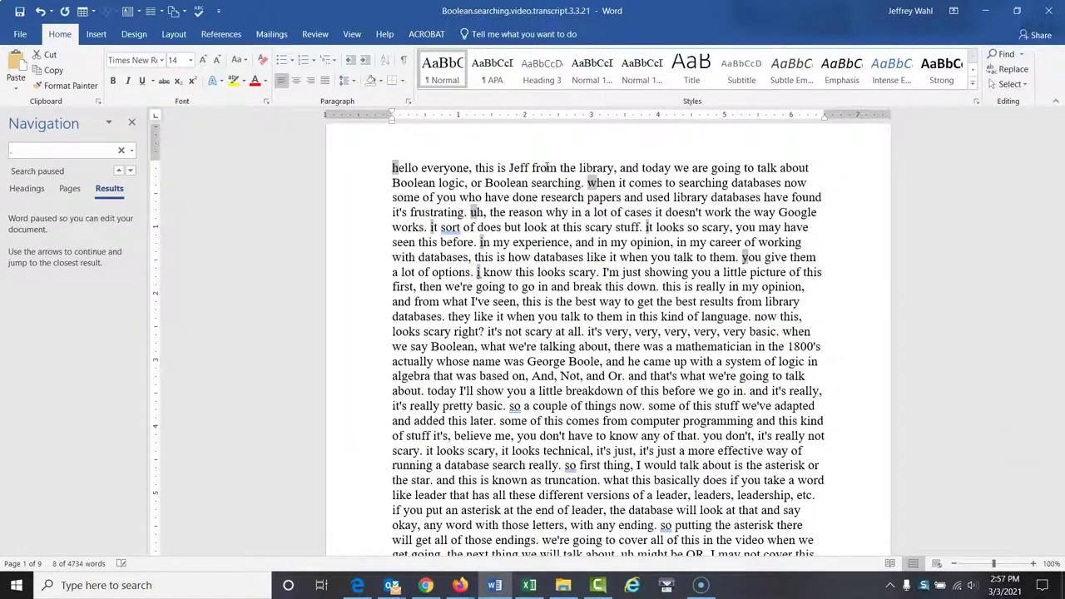
key("shift+F3")
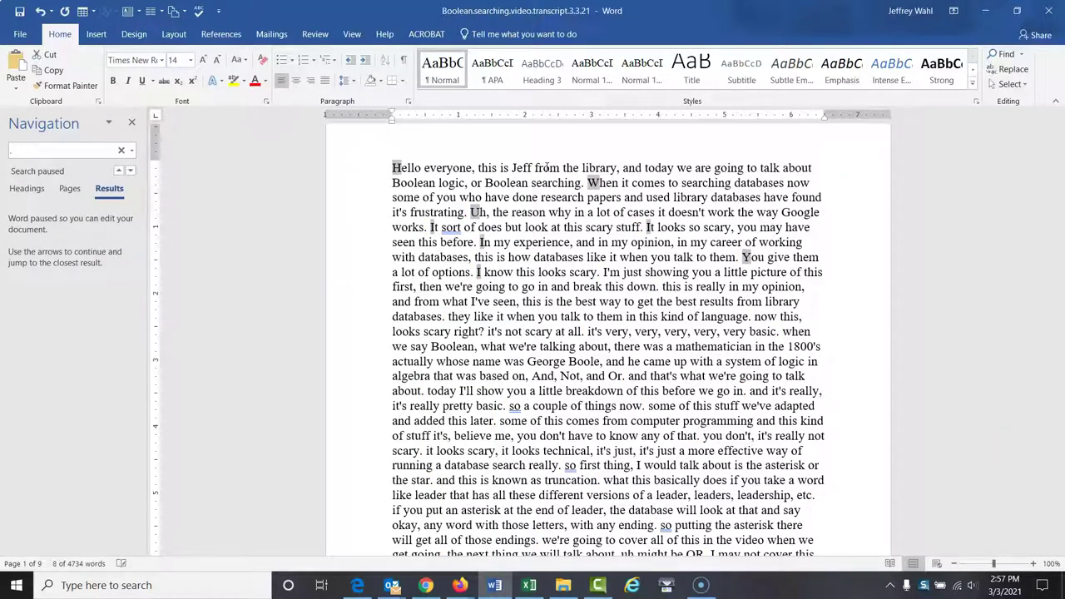
Undo the capitalization of the selected sentence initials and apply it again, repeating this once.
key("ctrl+z")
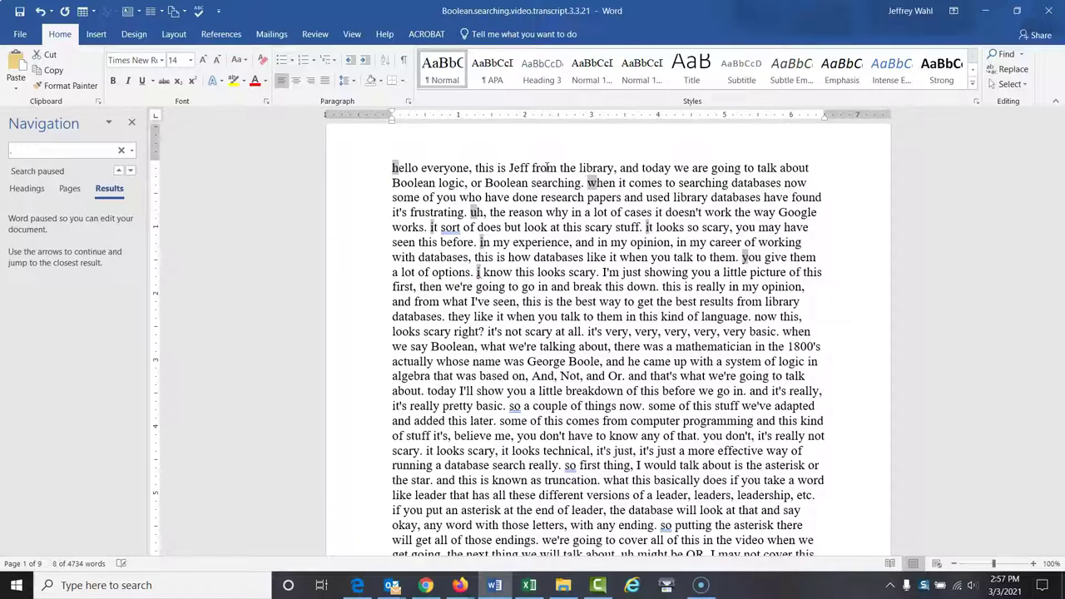
key("shift+F3")
key("ctrl+z")
key("shift+F3")
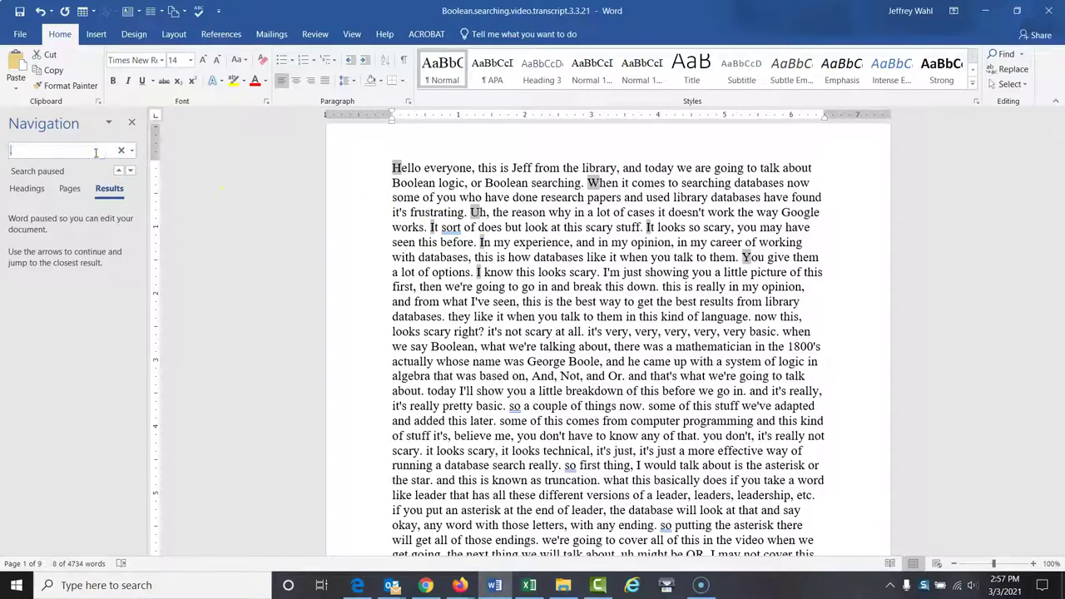
Search for '.' again and multi-select the lowercase first letters following periods, from 'this is really in my opinion' through 'and it's really'.
key("Return")
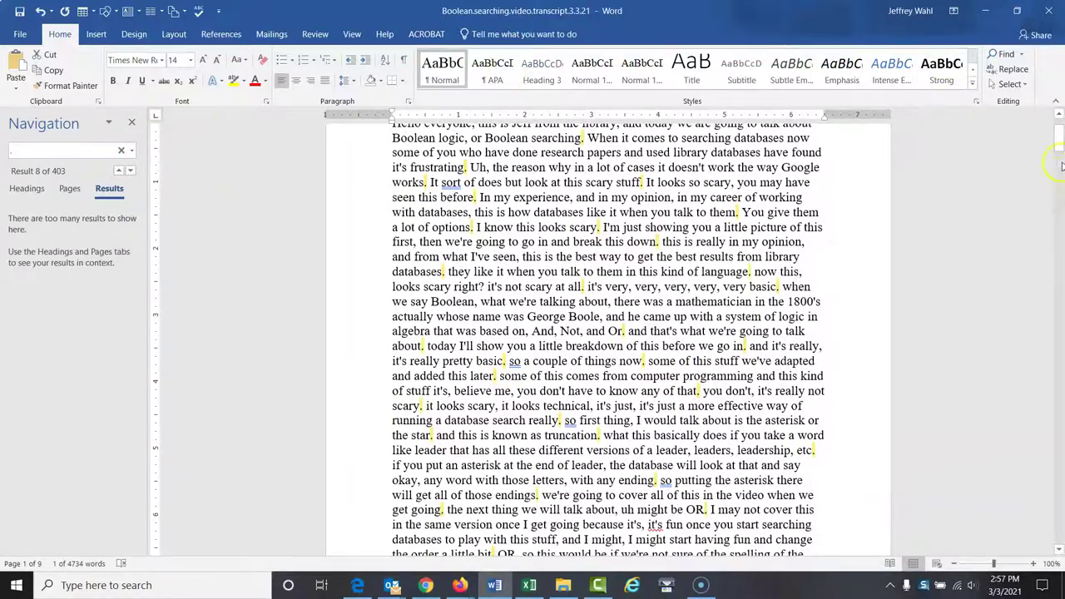
left_click_drag(1058, 143, 1058, 129)
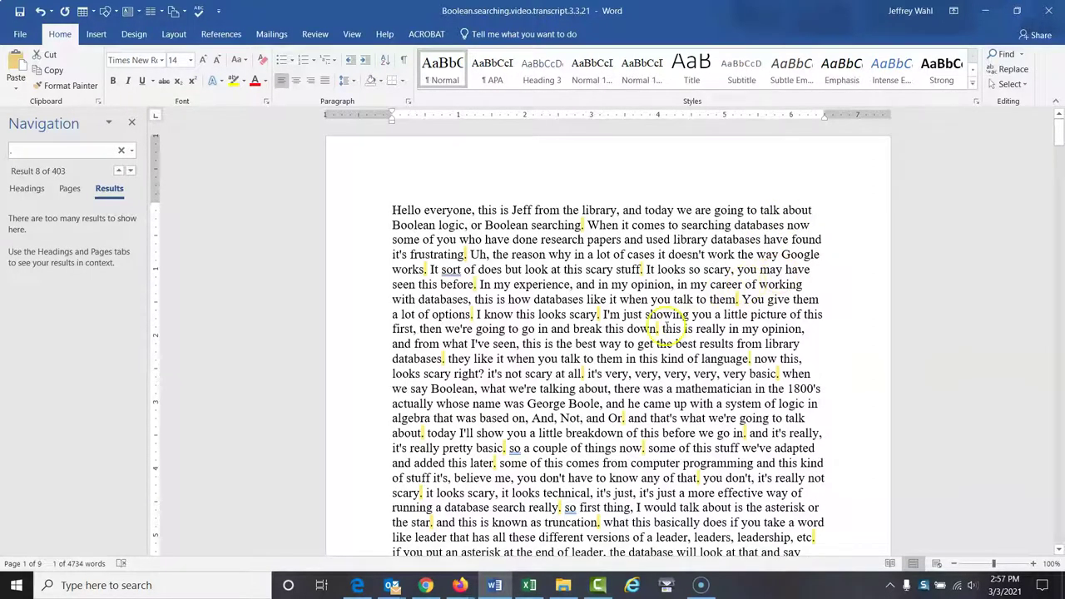
left_click(663, 329)
right_click(664, 328)
left_click(453, 358)
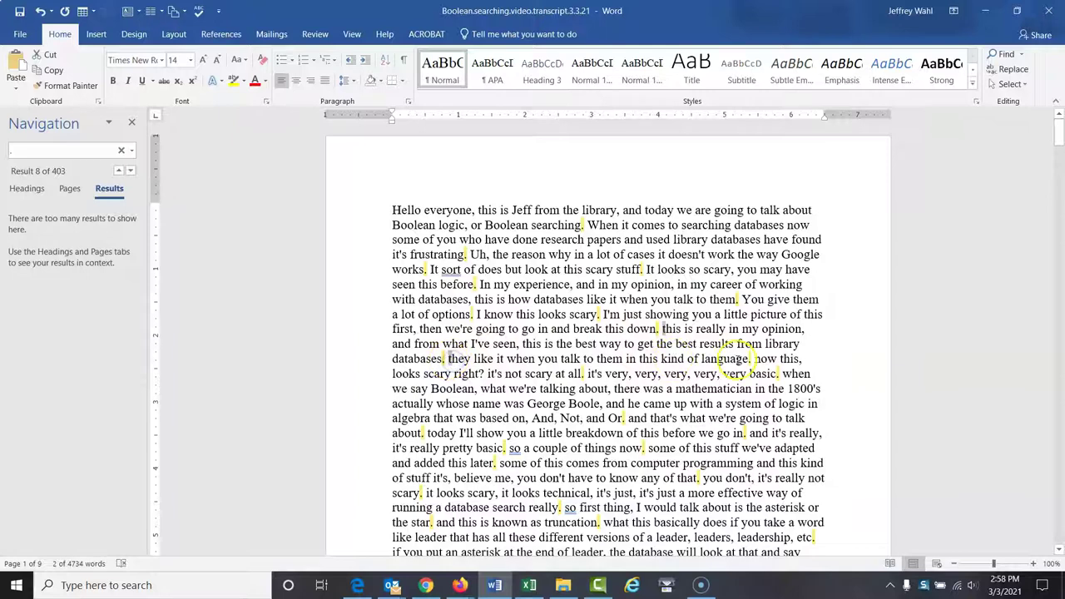
left_click(756, 359)
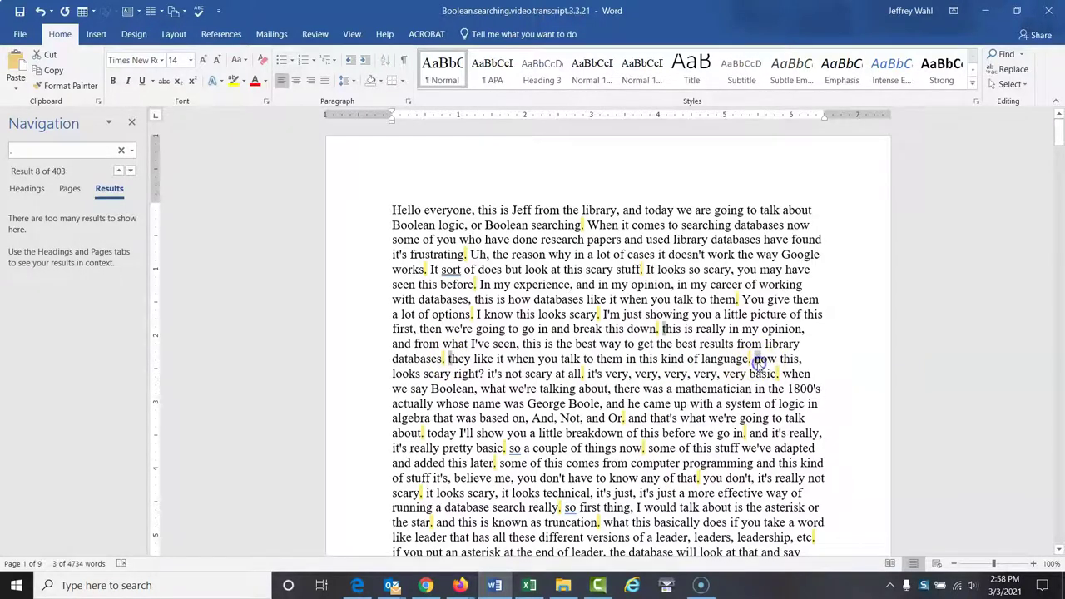
left_click(584, 374, "ctrl")
left_click(787, 374, "ctrl")
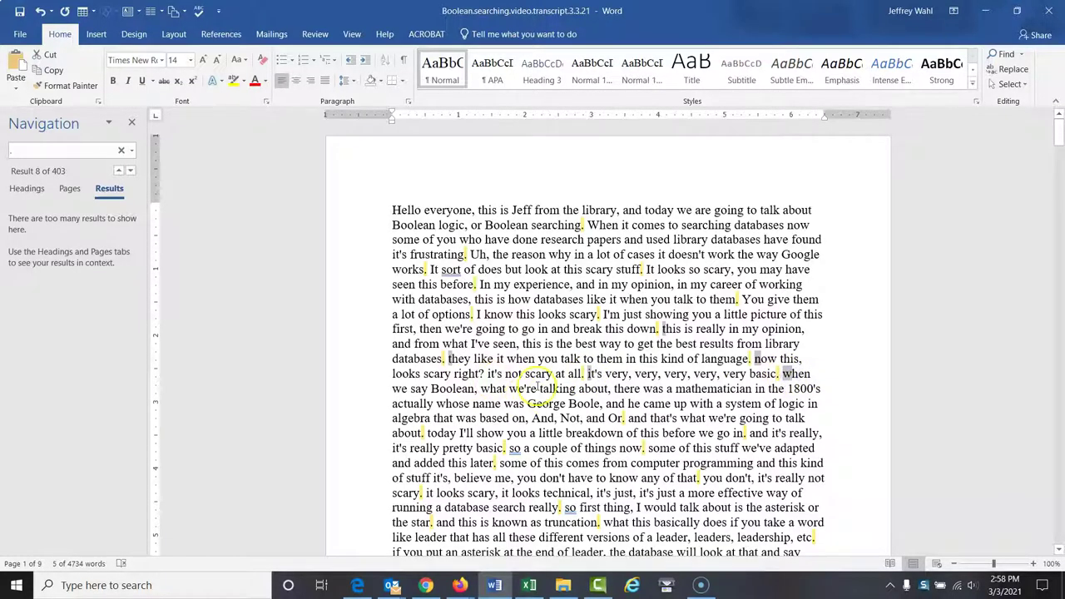
left_click(632, 420, "ctrl")
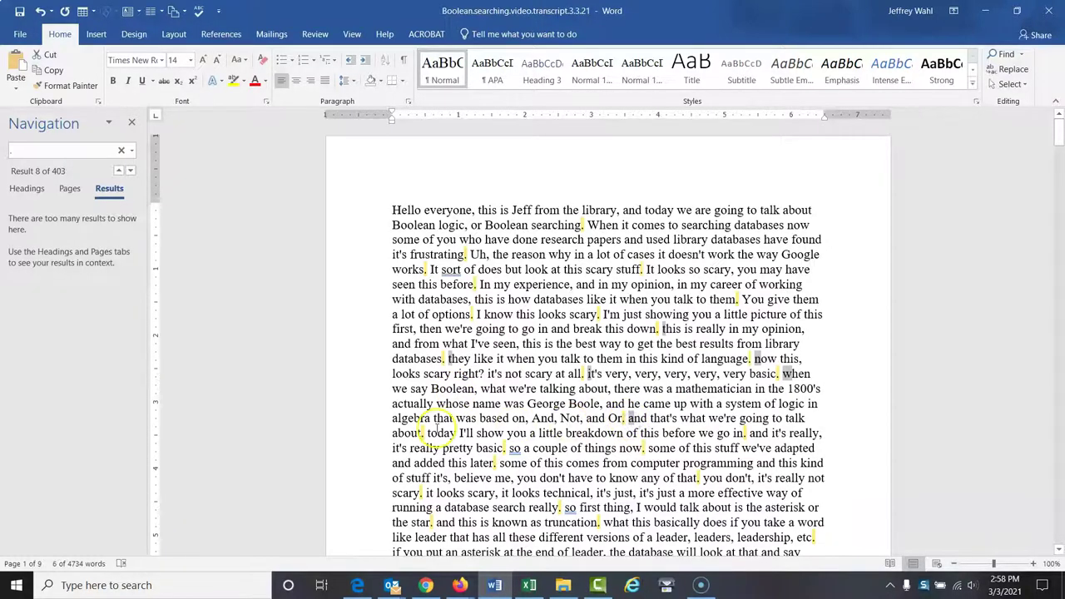
left_click(427, 433, "ctrl")
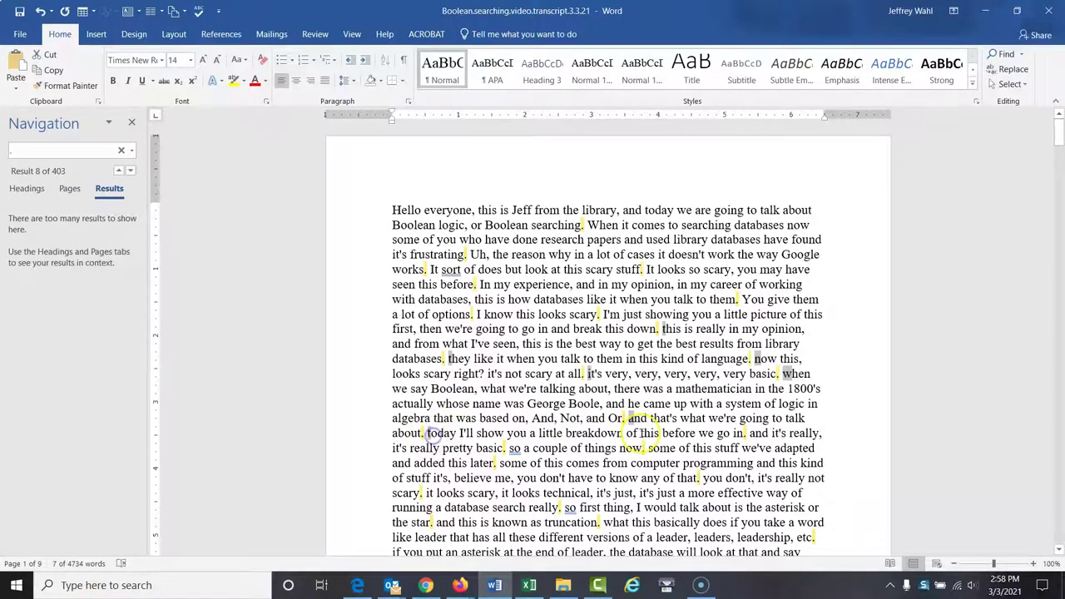
left_click(752, 433, "ctrl")
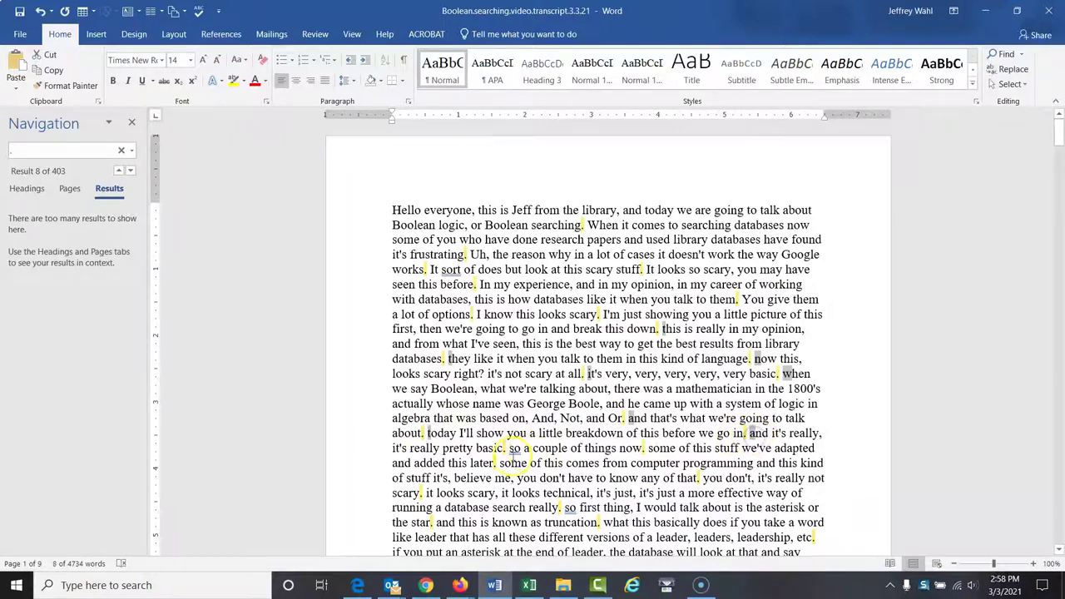
Add the sentence initials from 'so a couple of things now' through 'what this basically does' to the multi-selection.
left_click(509, 448, "ctrl")
left_click(649, 448, "ctrl")
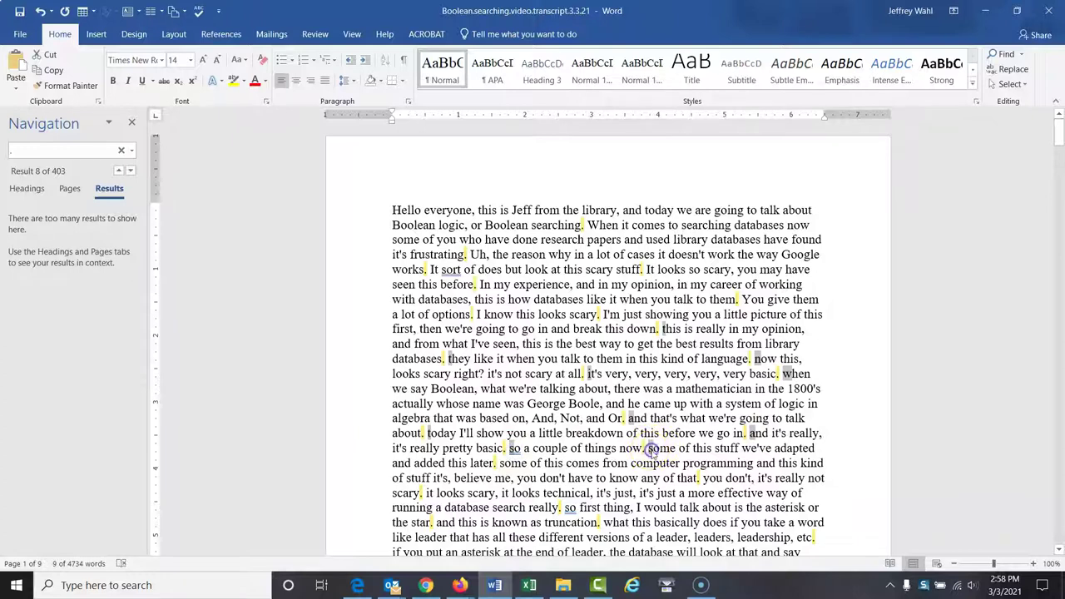
left_click(497, 463, "ctrl")
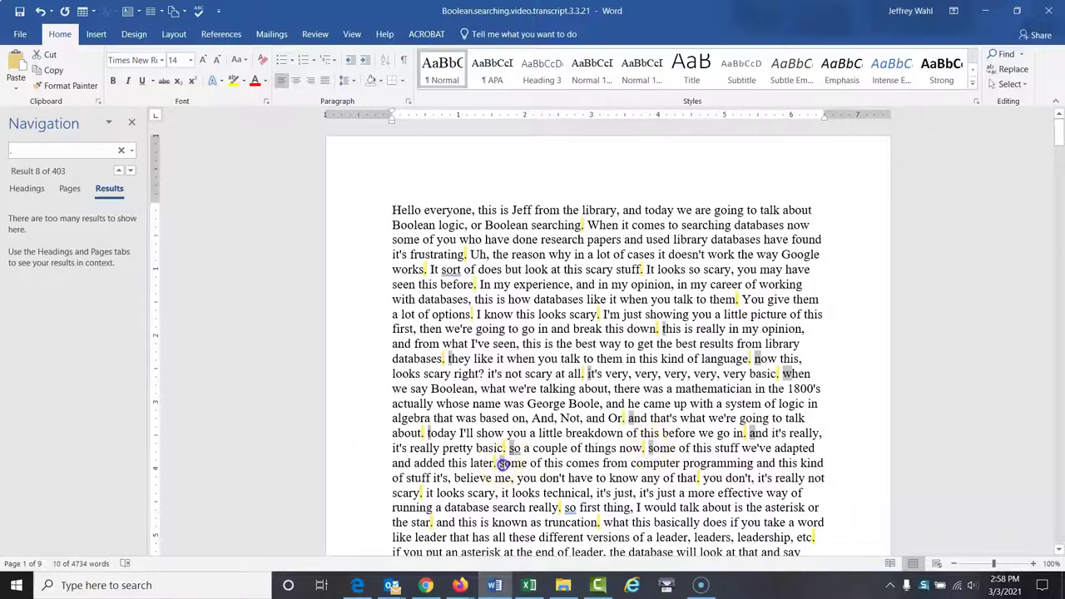
left_click(670, 477, "ctrl")
left_click(706, 480, "ctrl")
left_click(427, 493, "ctrl")
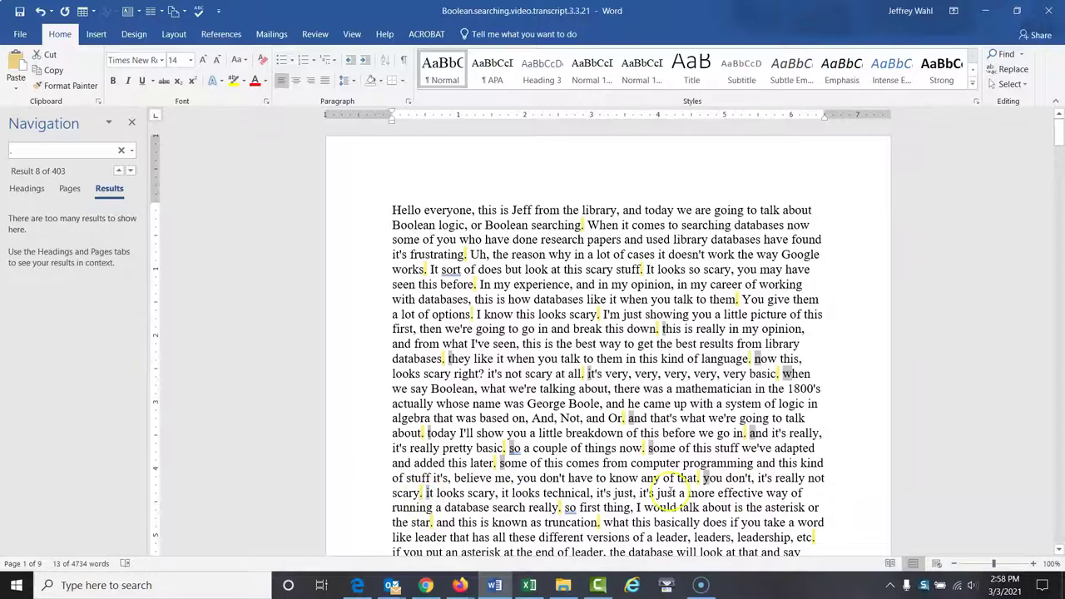
left_click(569, 509, "ctrl")
left_click(441, 522, "ctrl")
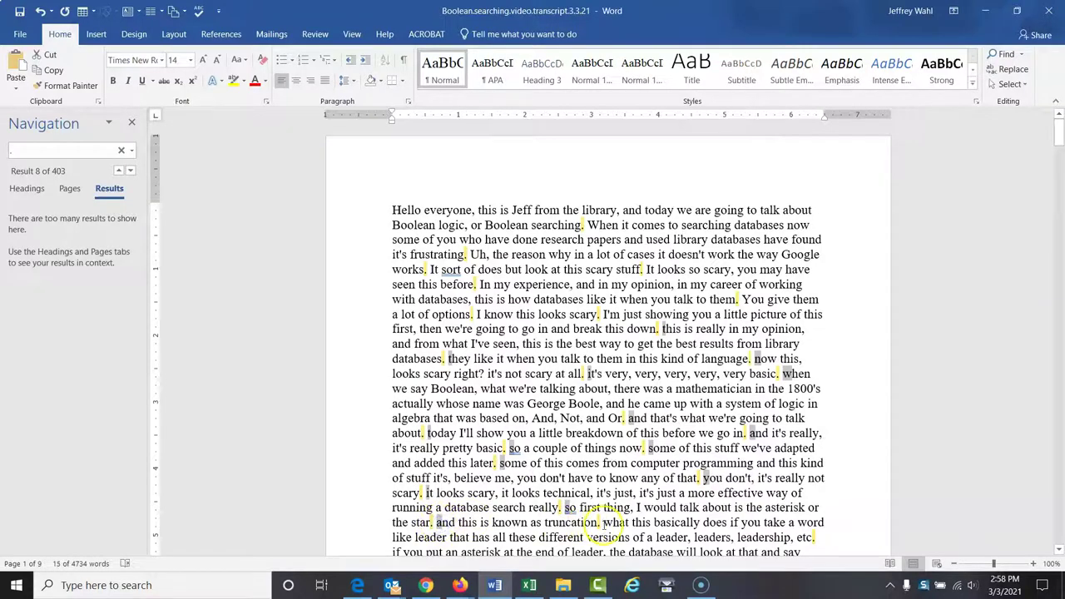
left_click(607, 522, "ctrl")
Extend the multi-selection with the lowercase sentence initials from 'if you put an asterisk' through 'so I might search for Walmart'.
left_click(1058, 551)
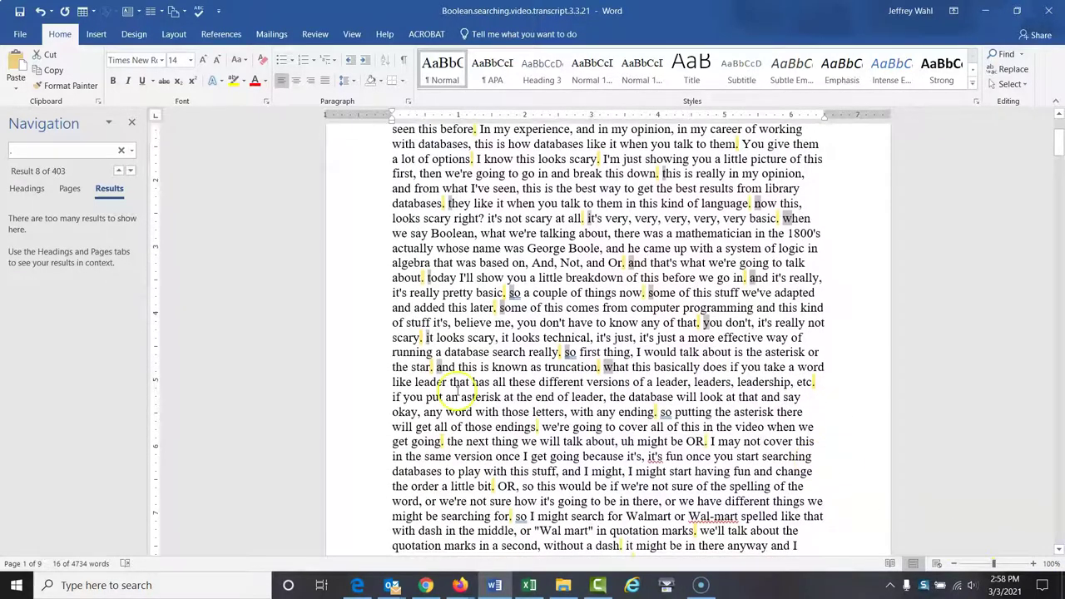
left_click(391, 397, "ctrl")
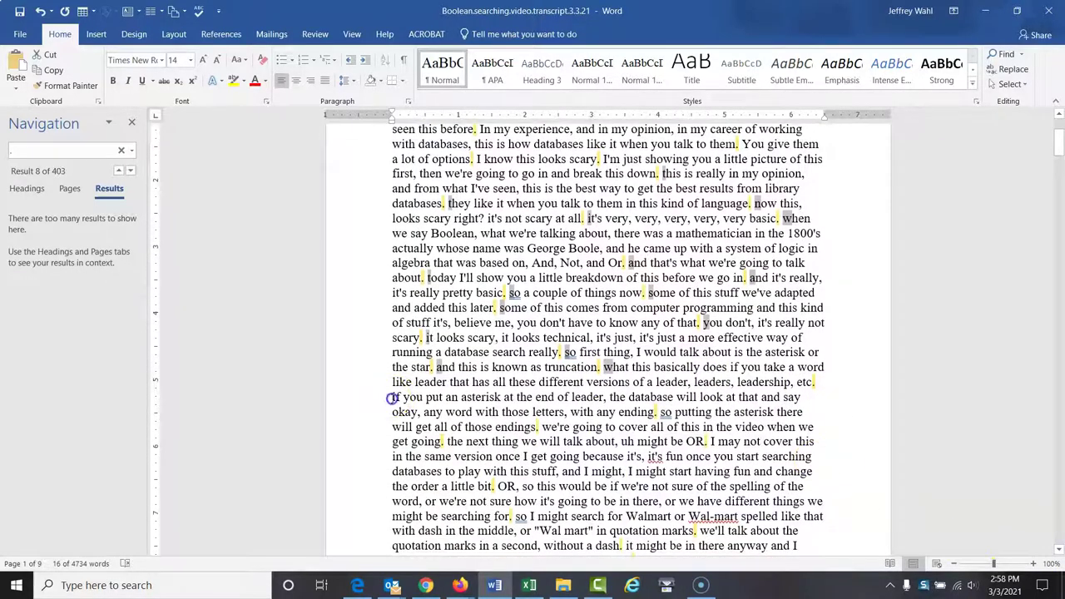
left_click(663, 412, "ctrl")
left_click(546, 427, "ctrl")
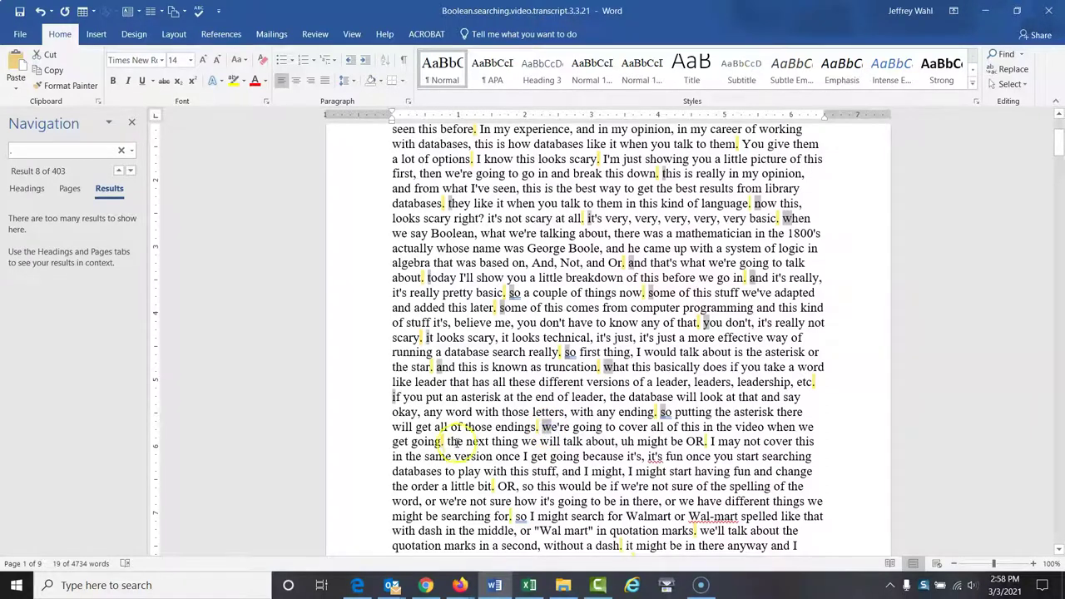
left_click(450, 441, "ctrl")
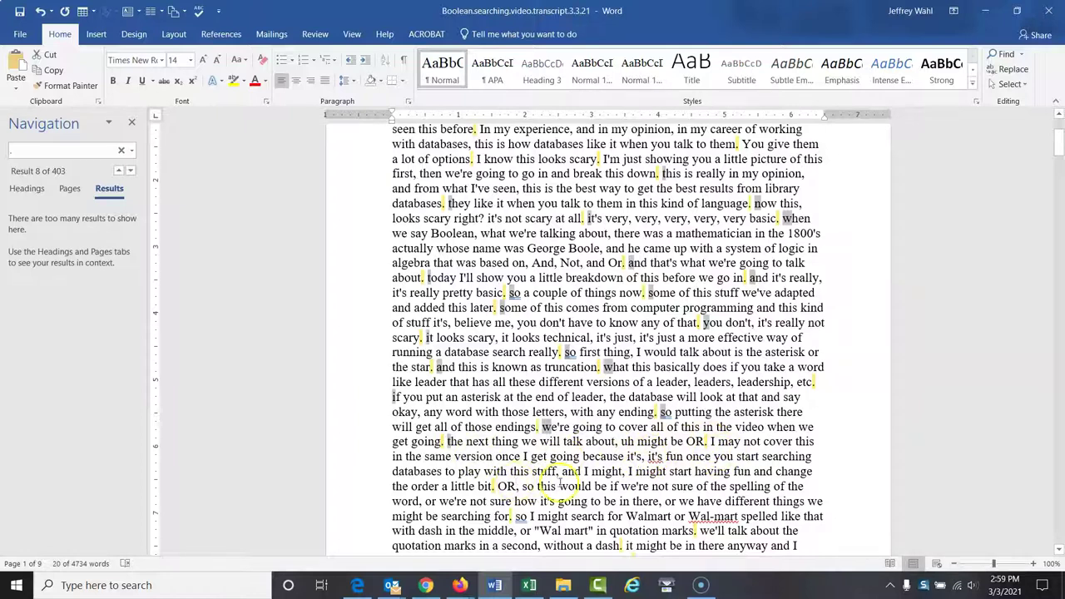
double_click(519, 516, "ctrl")
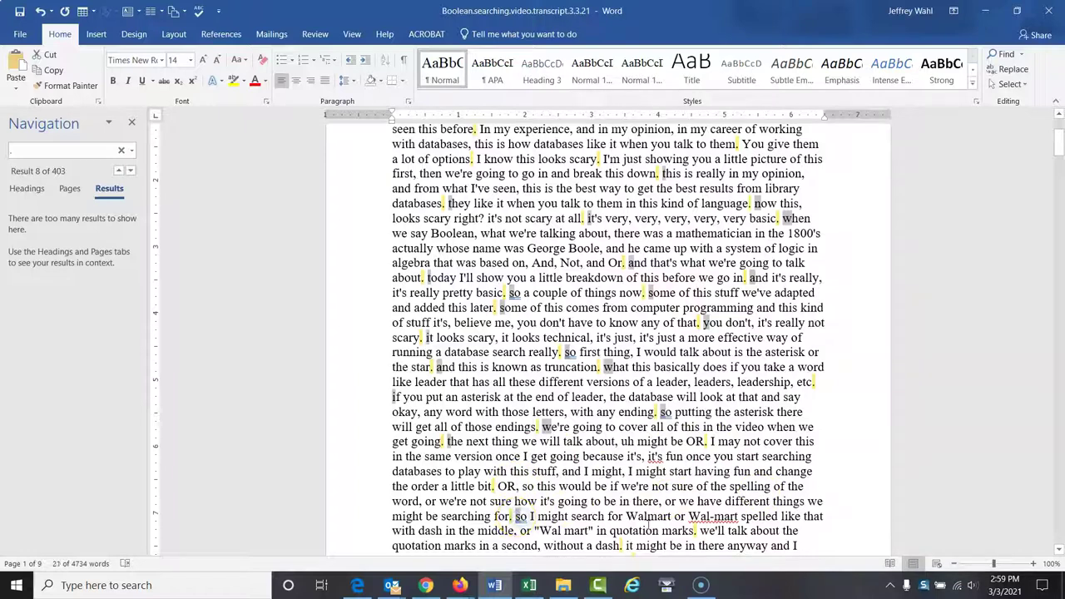
Add the lowercase sentence initials from 'we'll talk about' through 'if I don't put' to the multi-selection and capitalize all selected initials.
scroll(1058, 549, "down", 3)
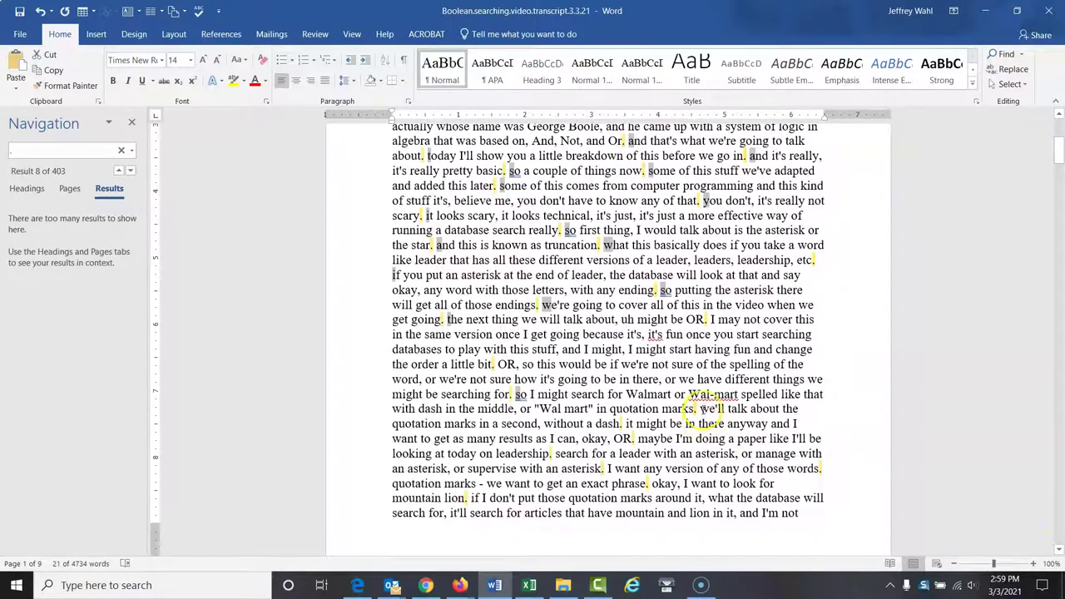
double_click(705, 409, "ctrl")
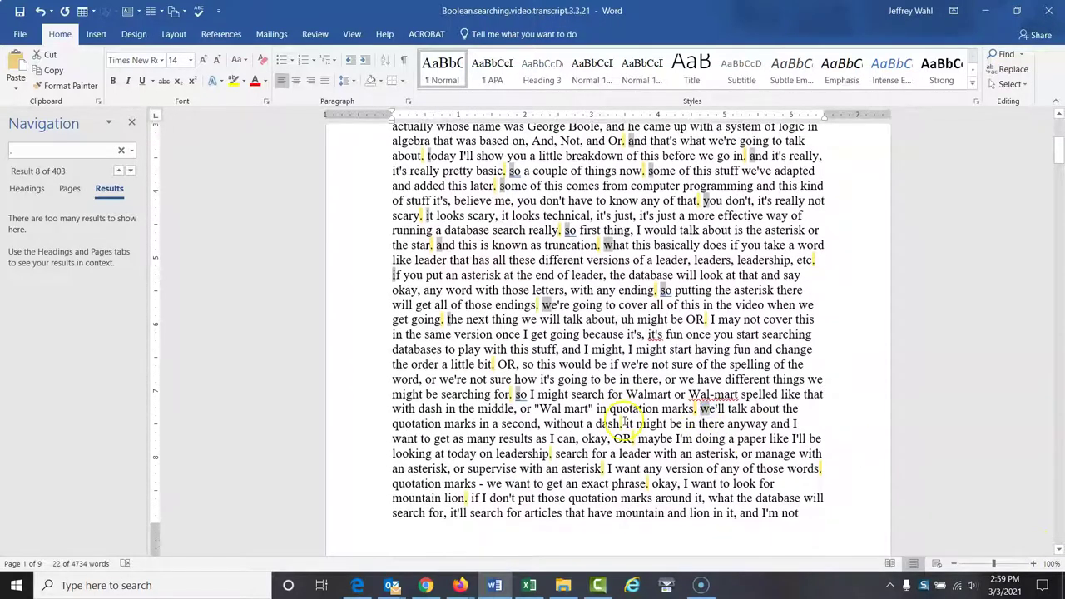
double_click(629, 423, "ctrl")
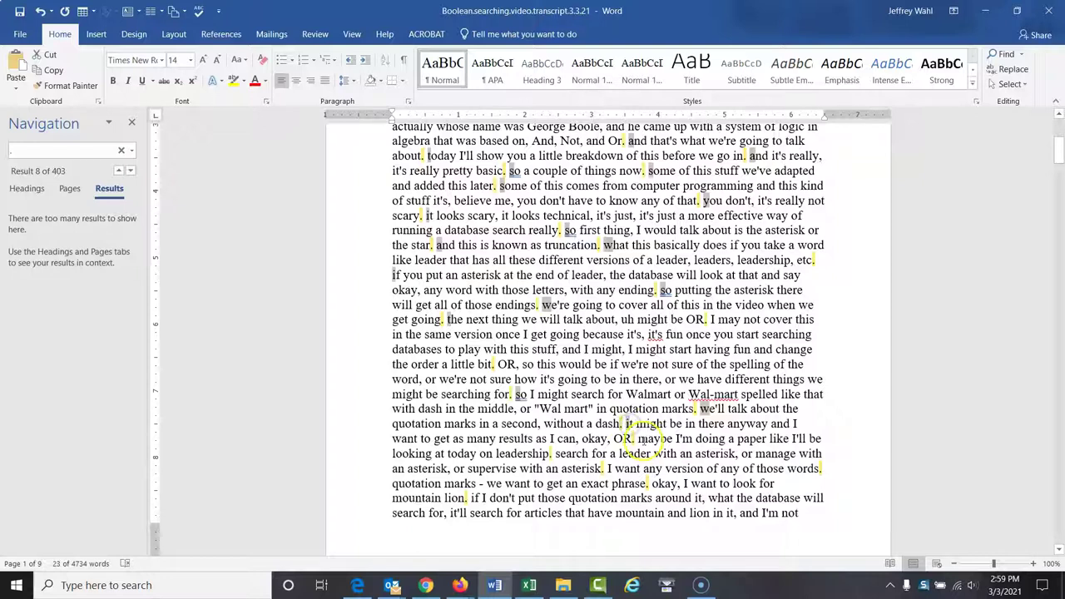
double_click(643, 439, "ctrl")
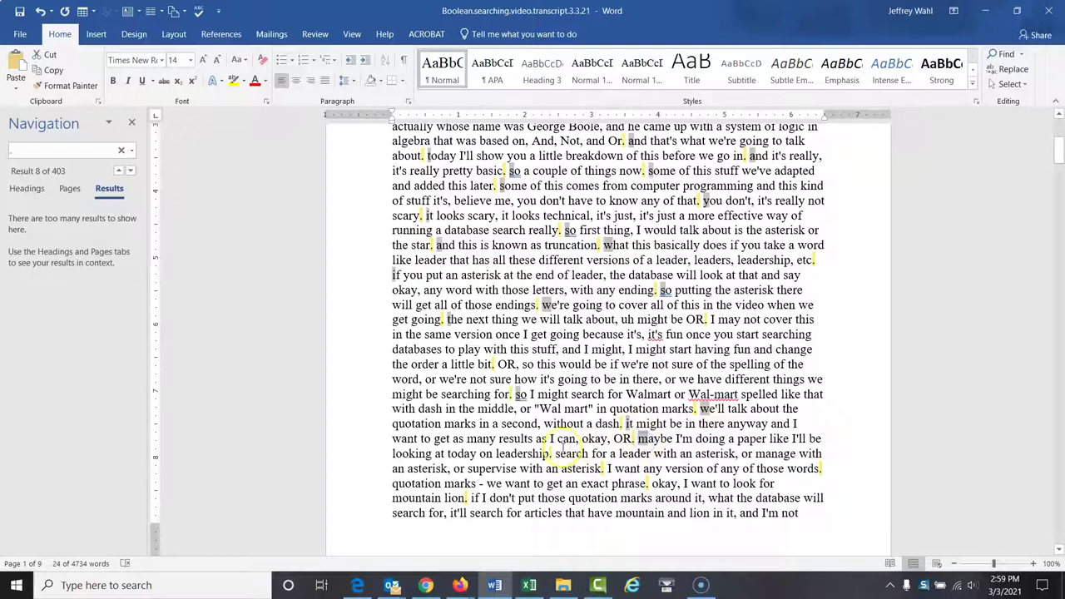
double_click(561, 455, "ctrl")
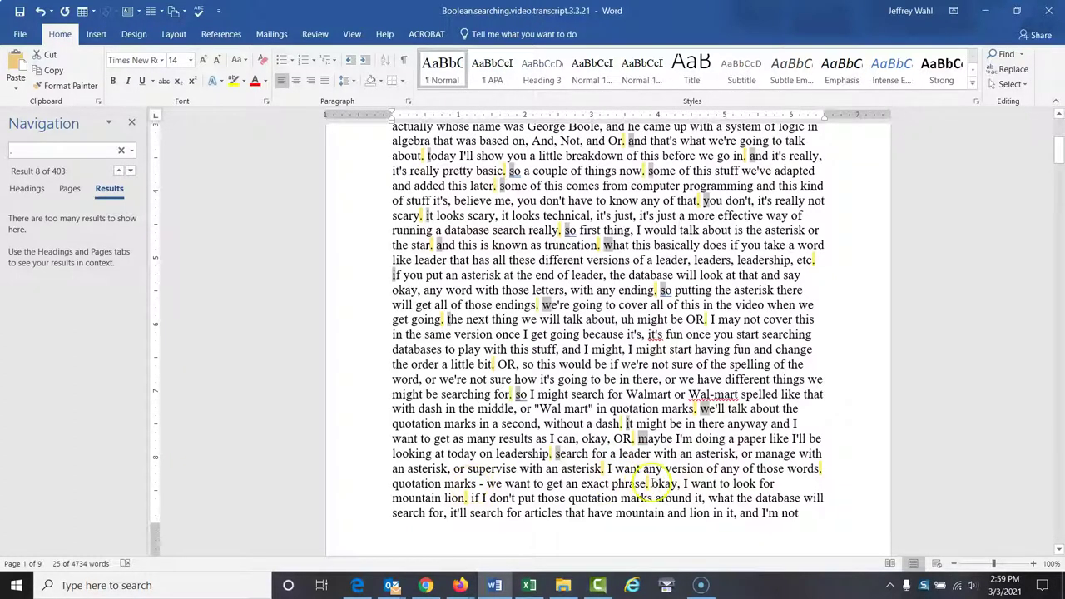
double_click(663, 483, "ctrl")
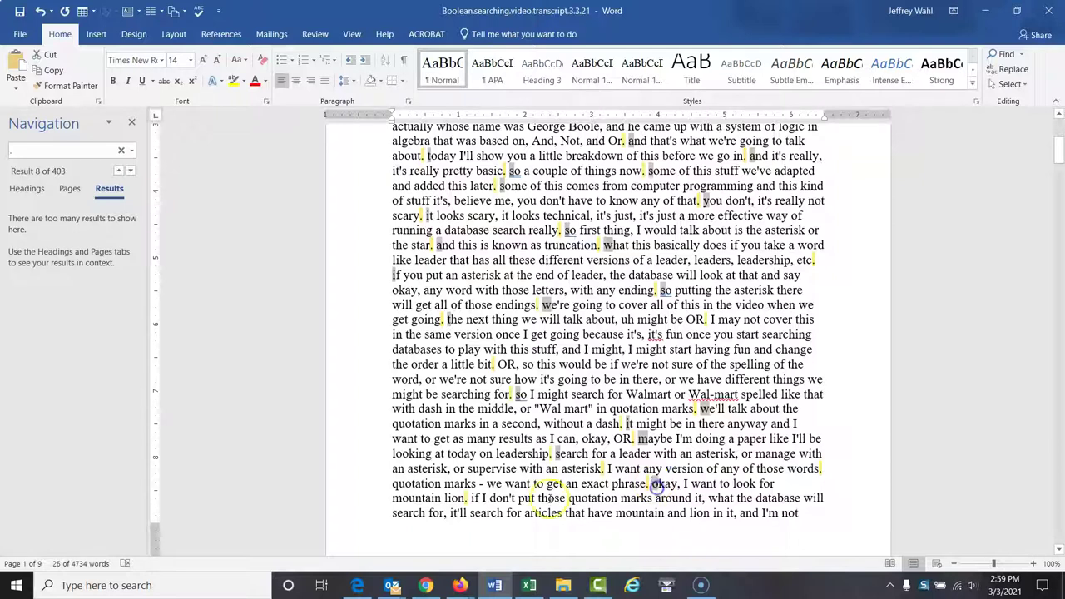
double_click(474, 497, "ctrl")
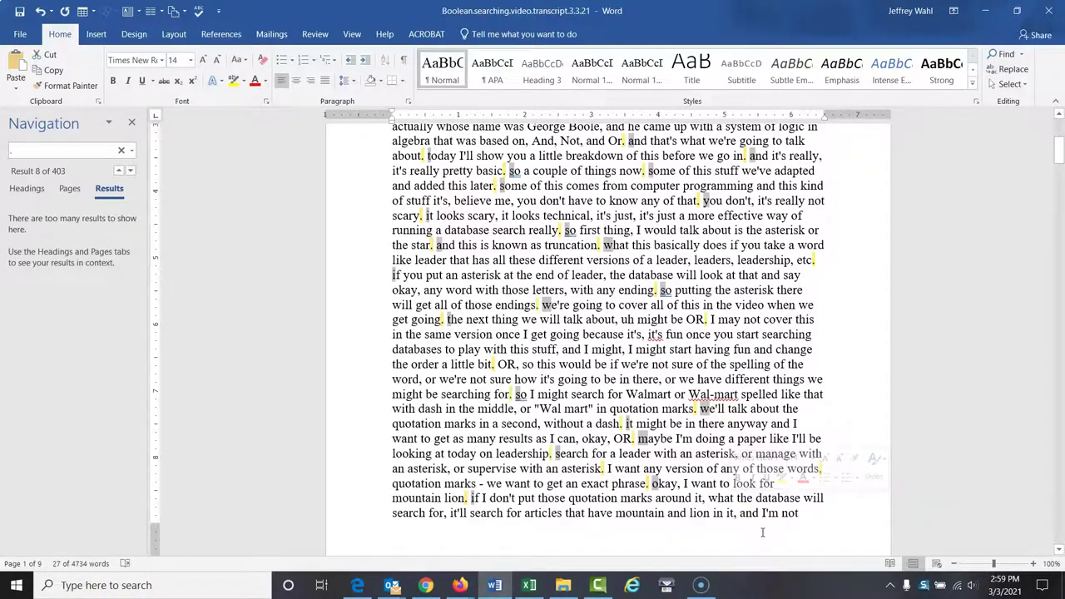
key("shift+F3")
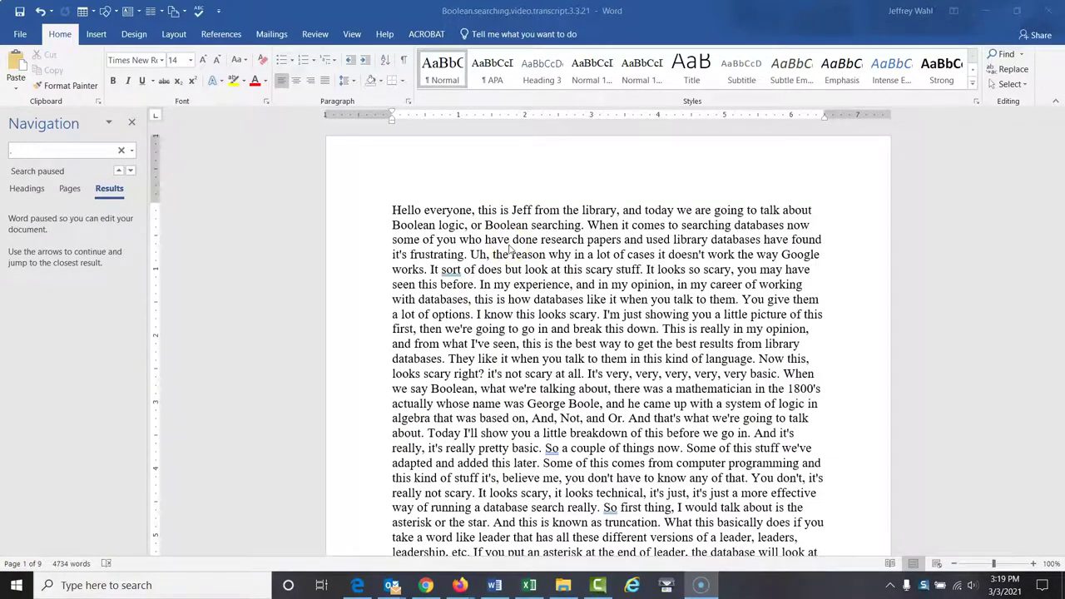
Search the transcript for '.' again, review the sentence starts from the beginning of the document, and close the search.
left_click(130, 172)
left_click(43, 153)
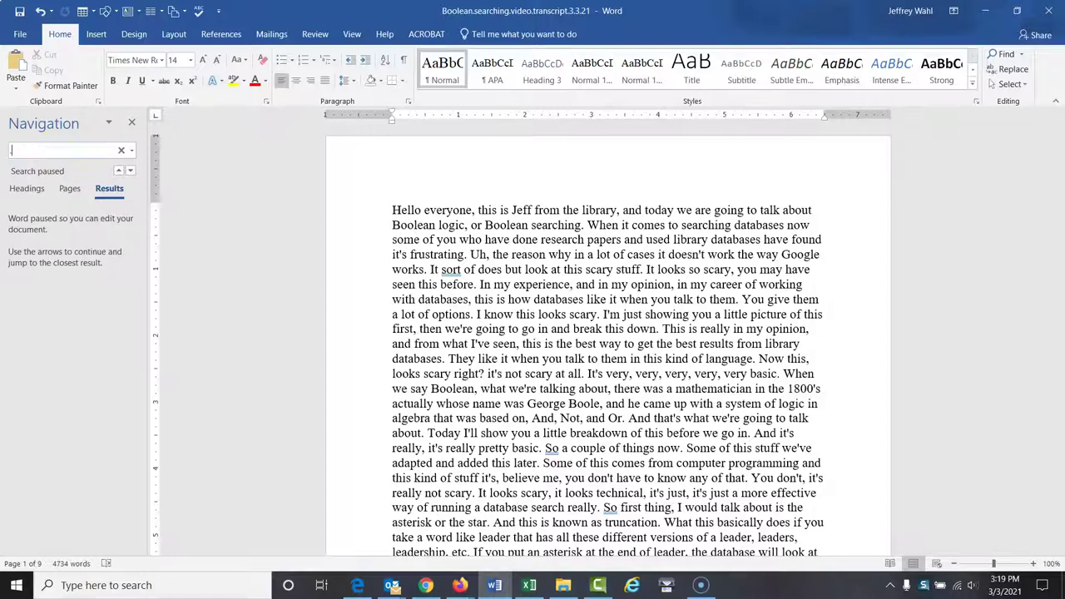
key("Return")
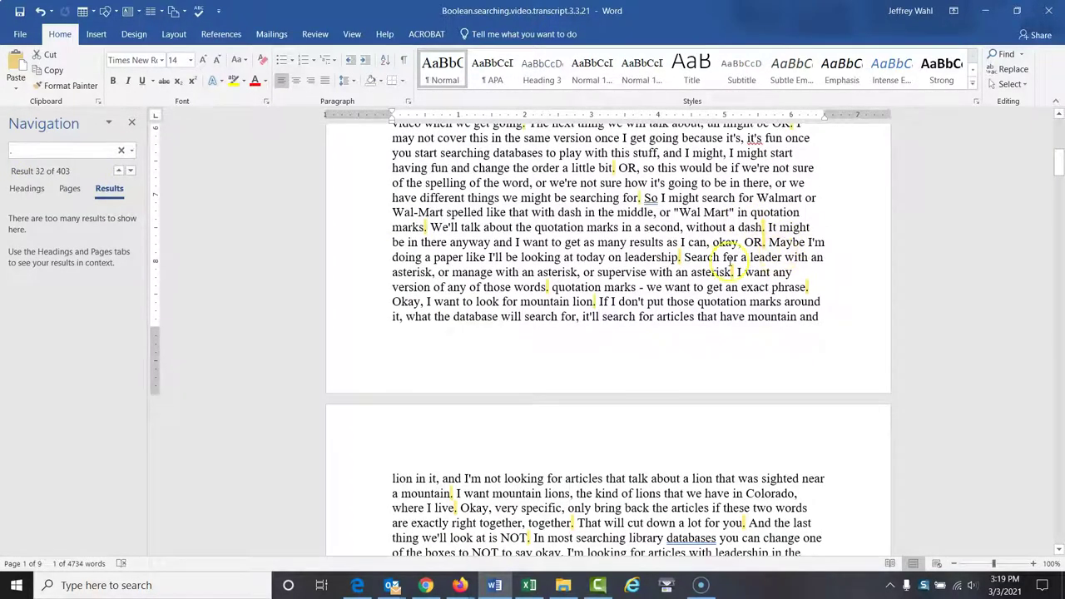
left_click_drag(1059, 164, 1059, 127)
left_click(677, 168)
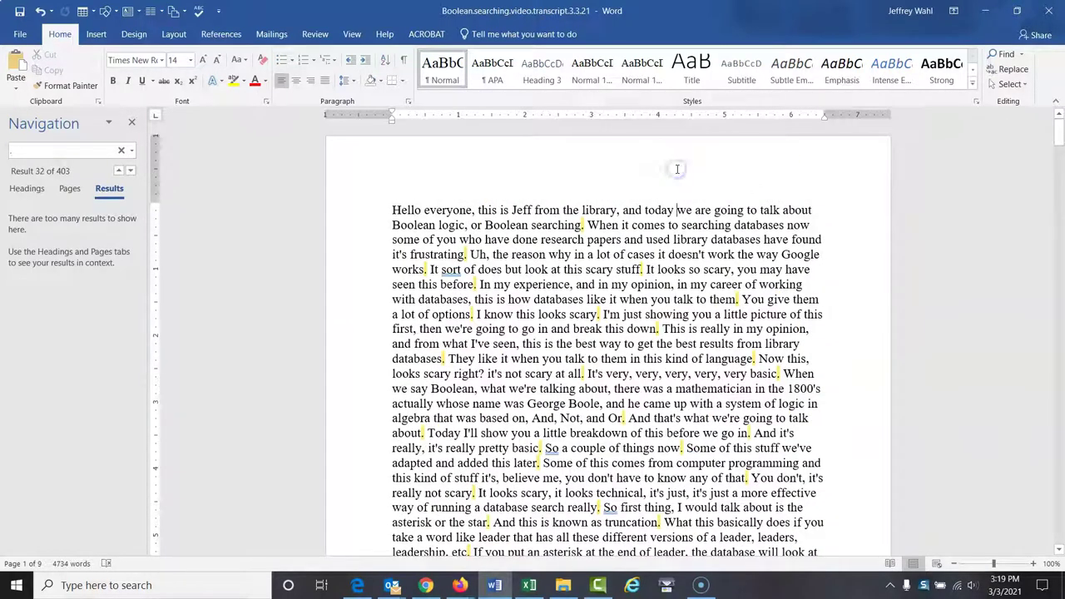
left_click(131, 125)
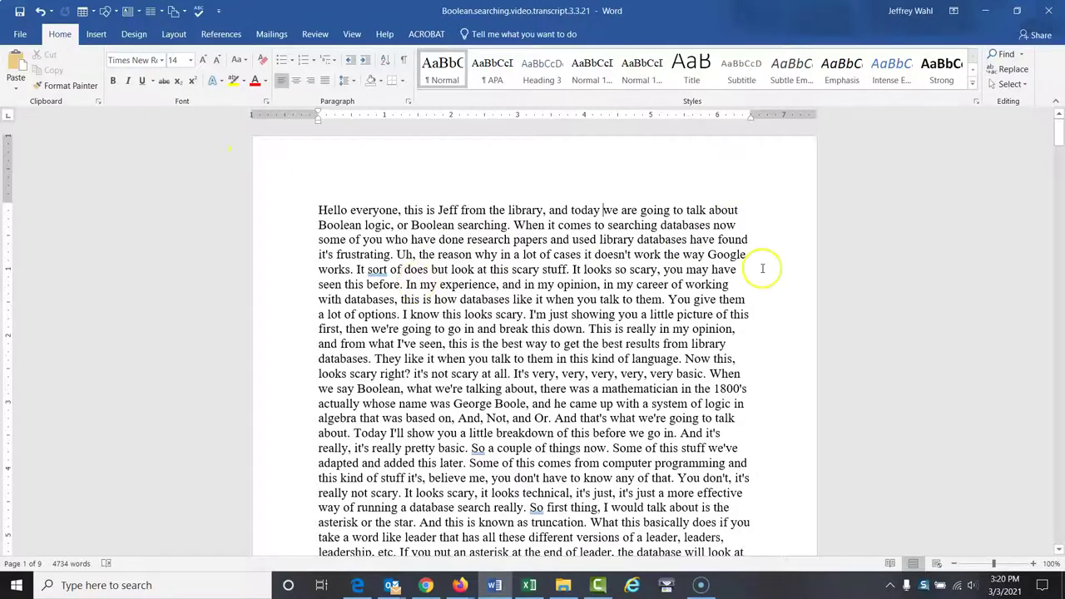
Change the 'ot' of 'Not' in the phrase 'And, Not, and Or' to uppercase so it reads 'NOT'.
left_click(1060, 137)
left_click_drag(1060, 137, 1059, 149)
left_click(501, 192)
double_click(503, 193)
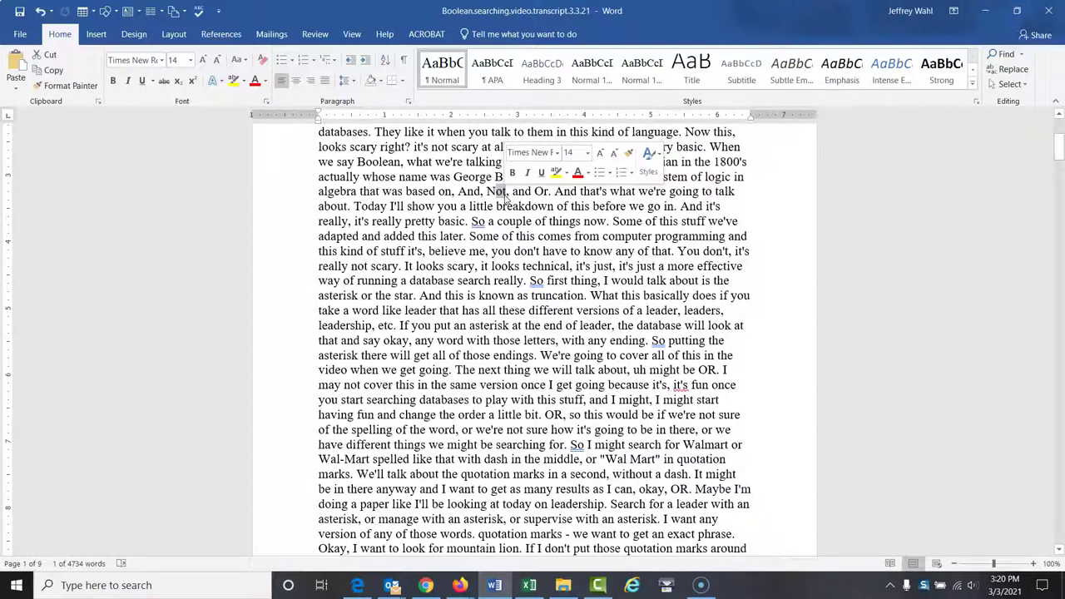
key("shift+F3")
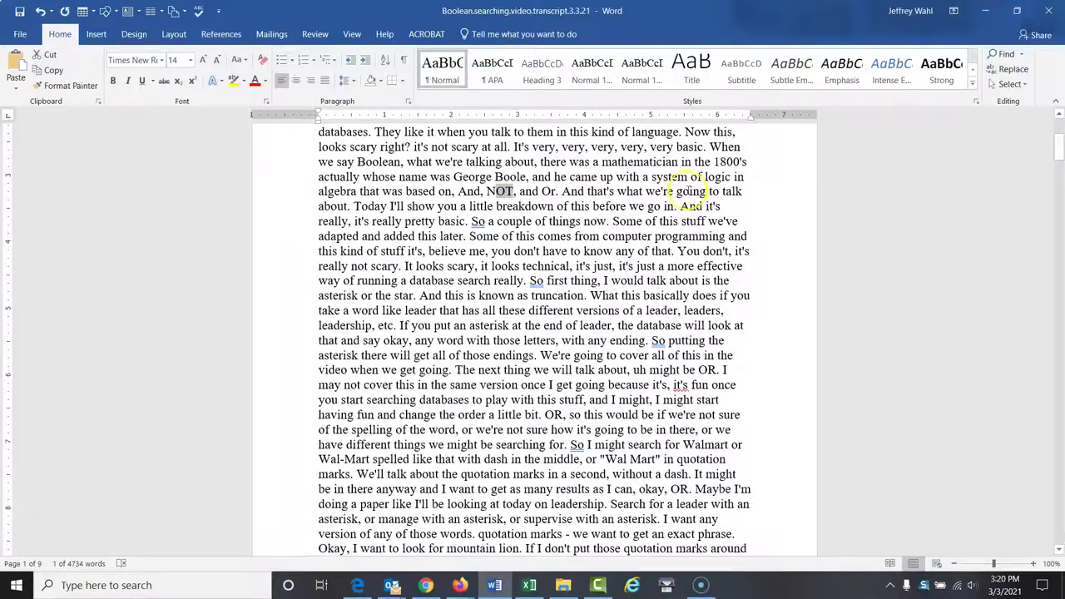
left_click(761, 204)
left_click_drag(1055, 141, 1055, 123)
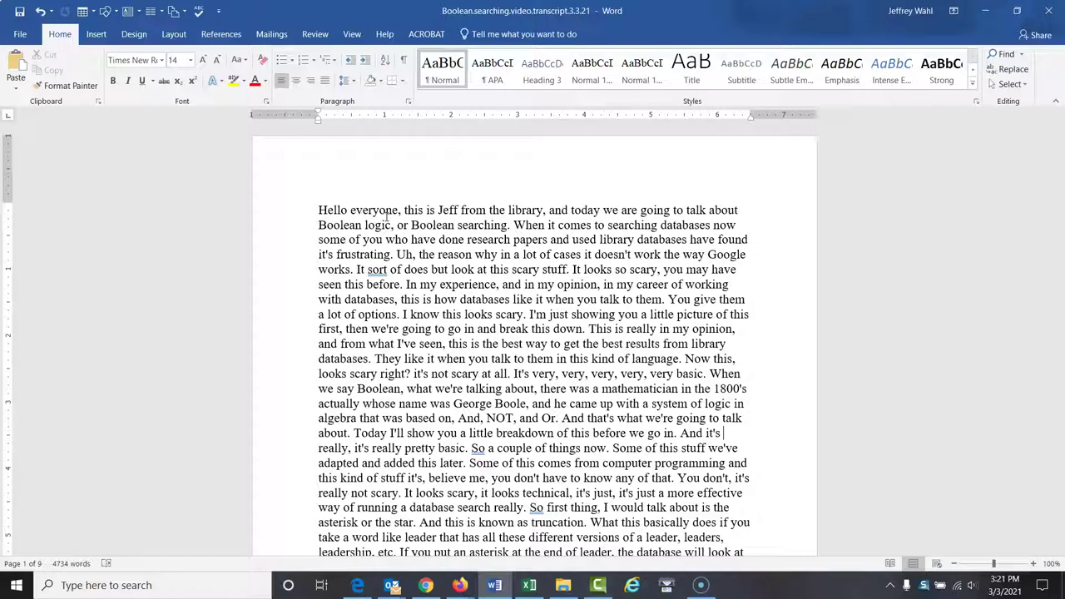
Save the transcript document and select its entire text for copying.
left_click(320, 208)
left_click(16, 13)
left_click(319, 208)
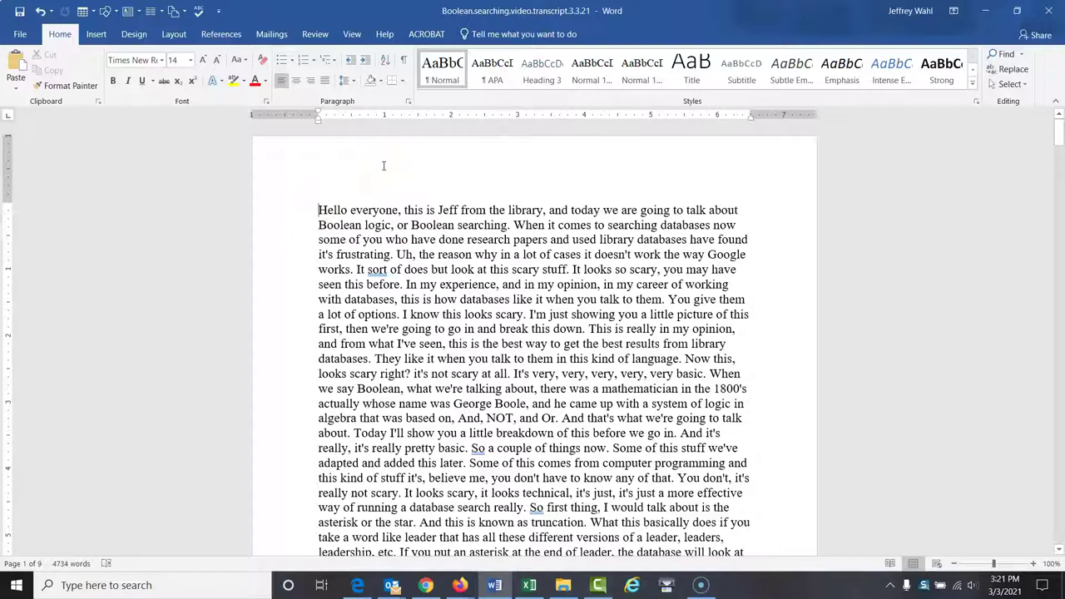
key("ctrl+a")
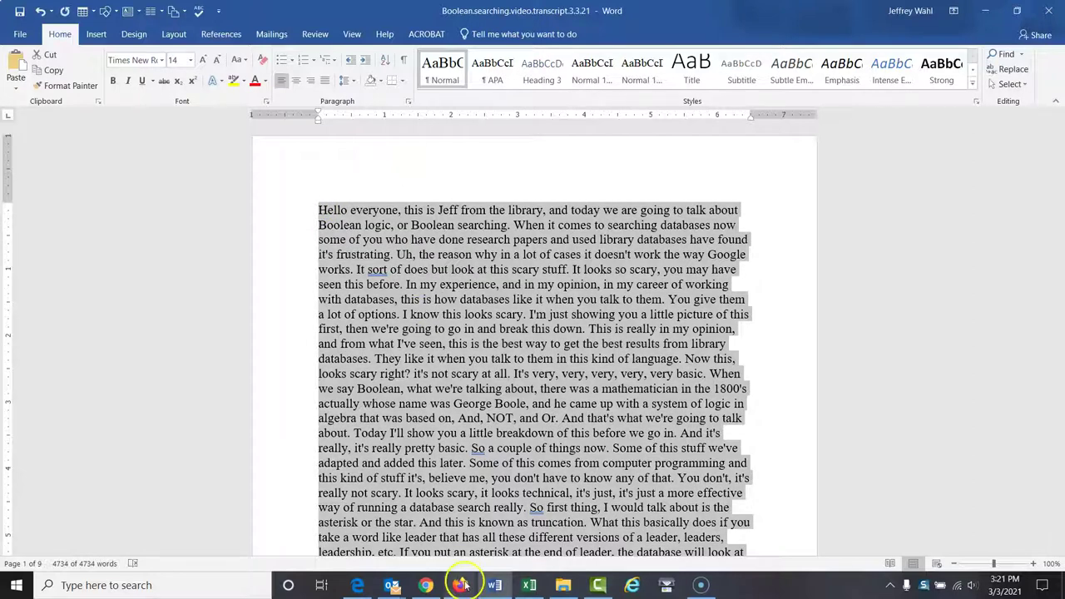
Switch to YouTube Studio in Firefox and replace all of the English caption text with the corrected transcript.
mouse_move(460, 585)
left_click(514, 481)
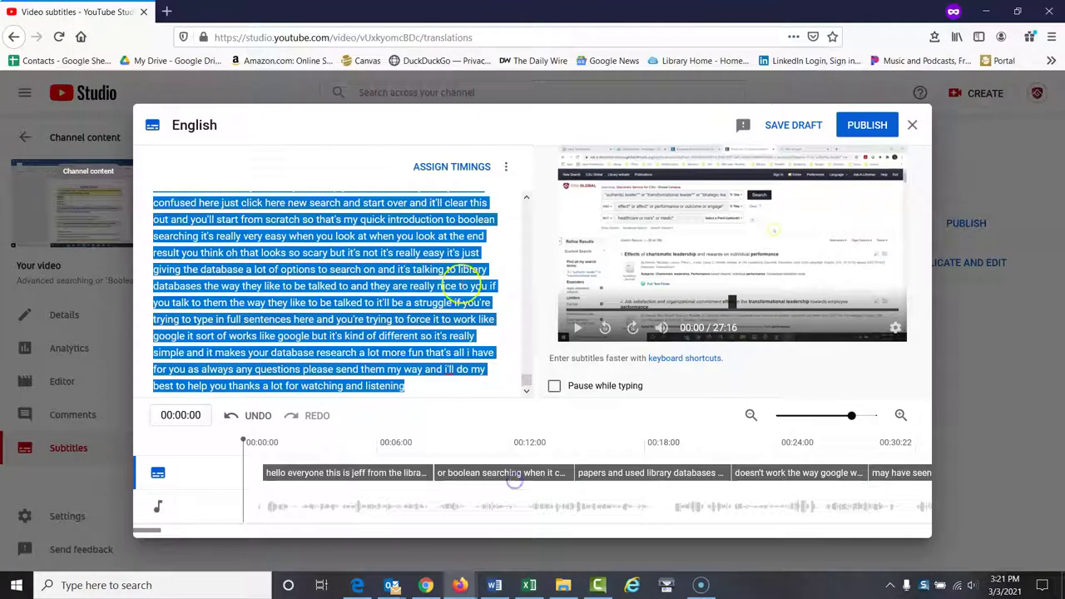
left_click(525, 204)
left_click_drag(525, 205, 526, 205)
left_click_drag(153, 205, 417, 385)
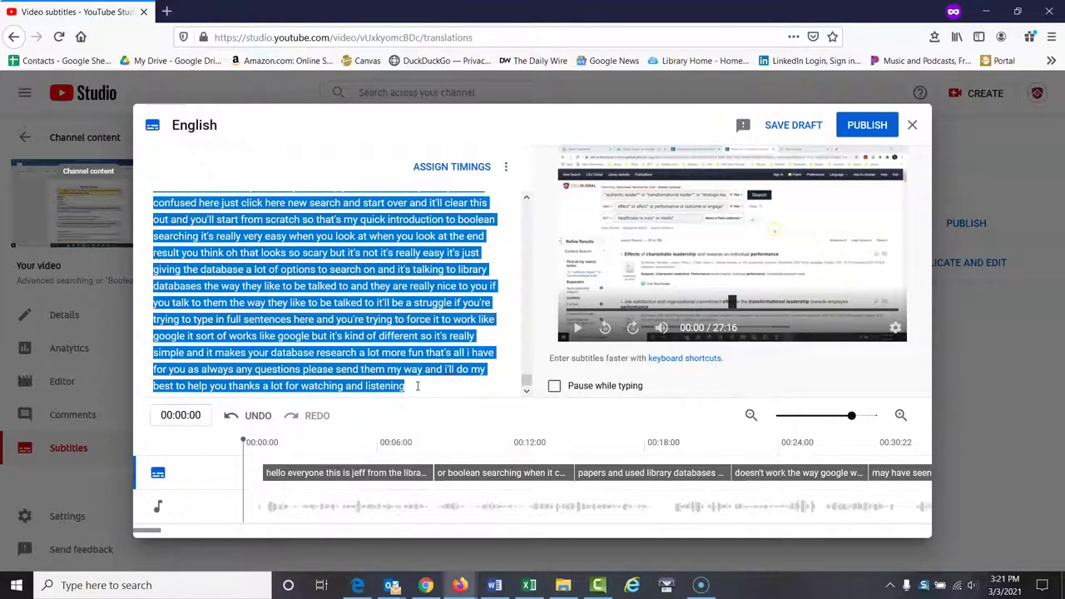
key("ctrl+v")
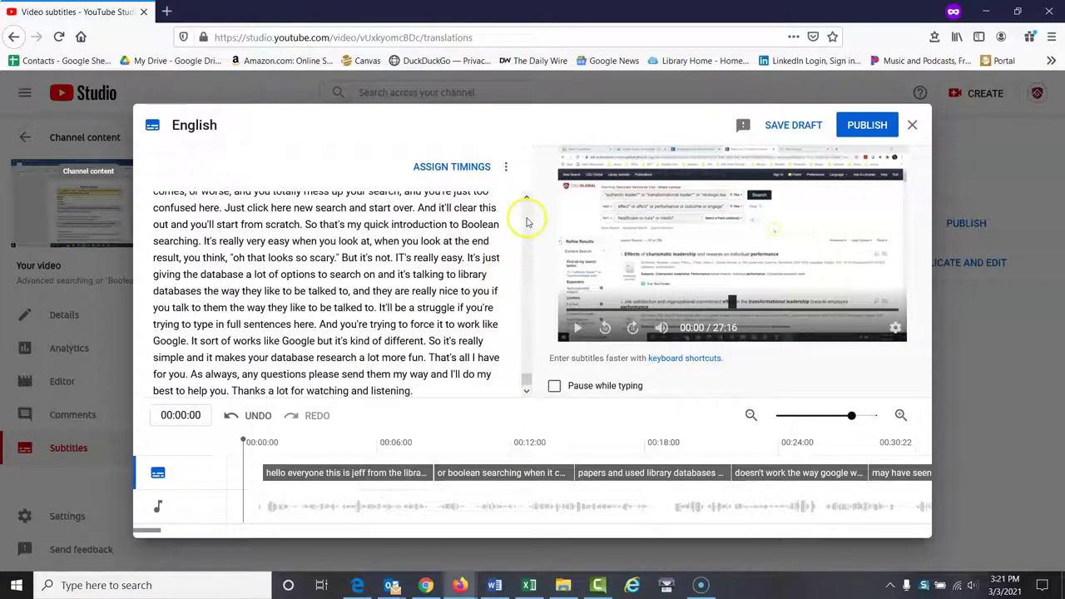
Go over the pasted caption text back to its beginning and publish the English subtitles.
scroll(526, 218, "up", 5)
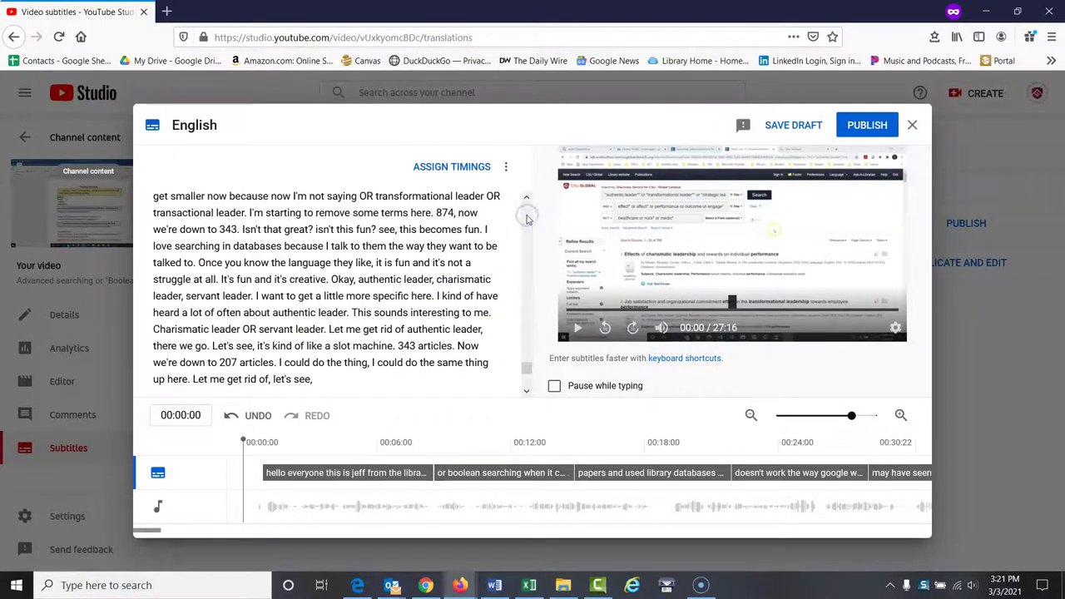
scroll(526, 214, "up", 5)
left_click_drag(527, 358, 526, 204)
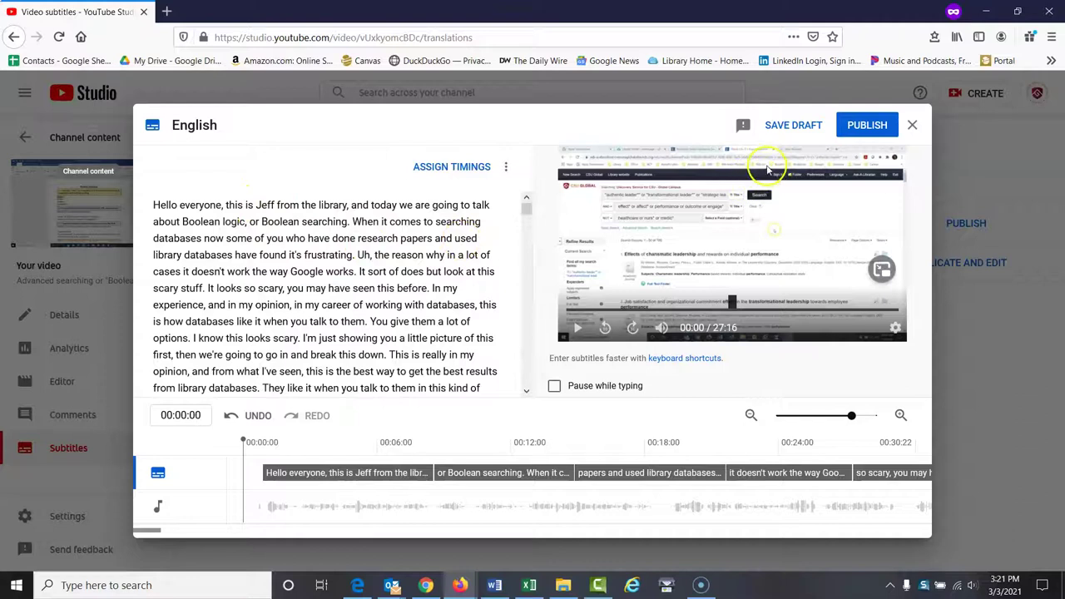
left_click(862, 128)
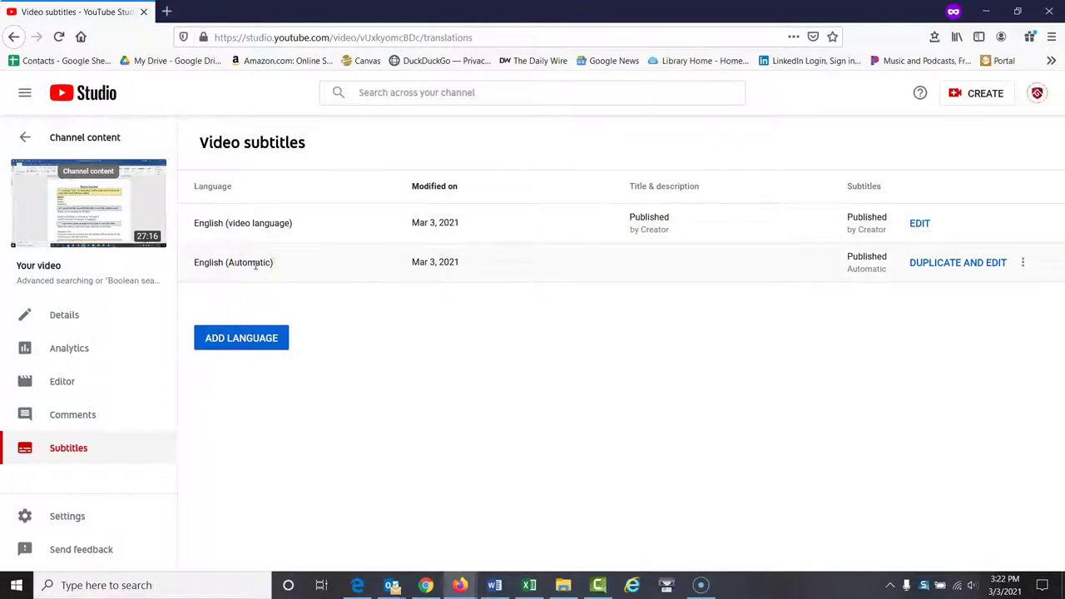
left_click(278, 223)
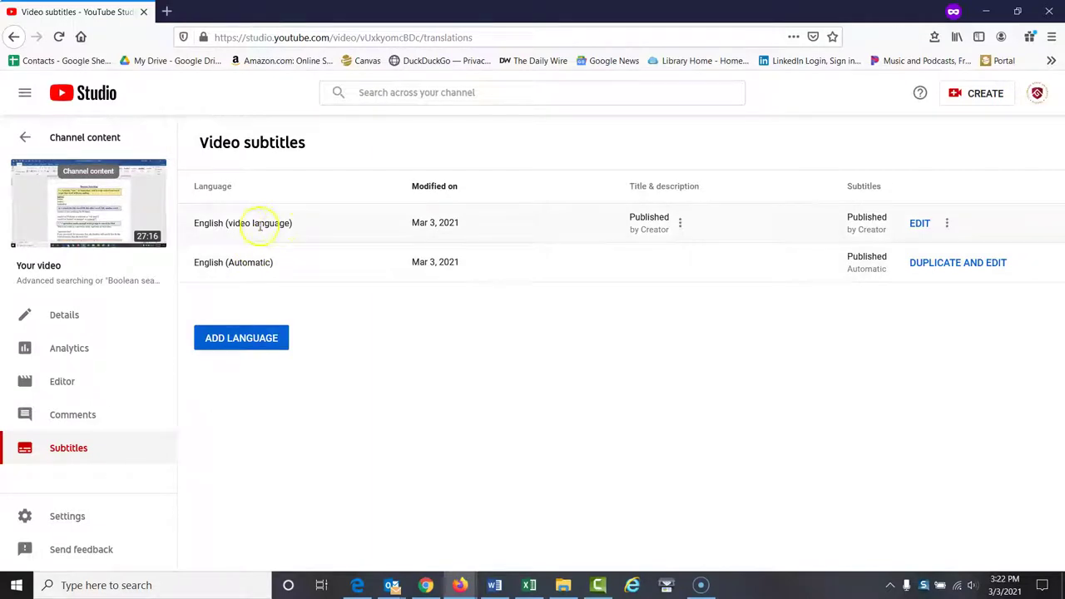
Open the video on YouTube, play its opening with closed captions on to check the corrected subtitles, and pause it.
left_click(126, 203)
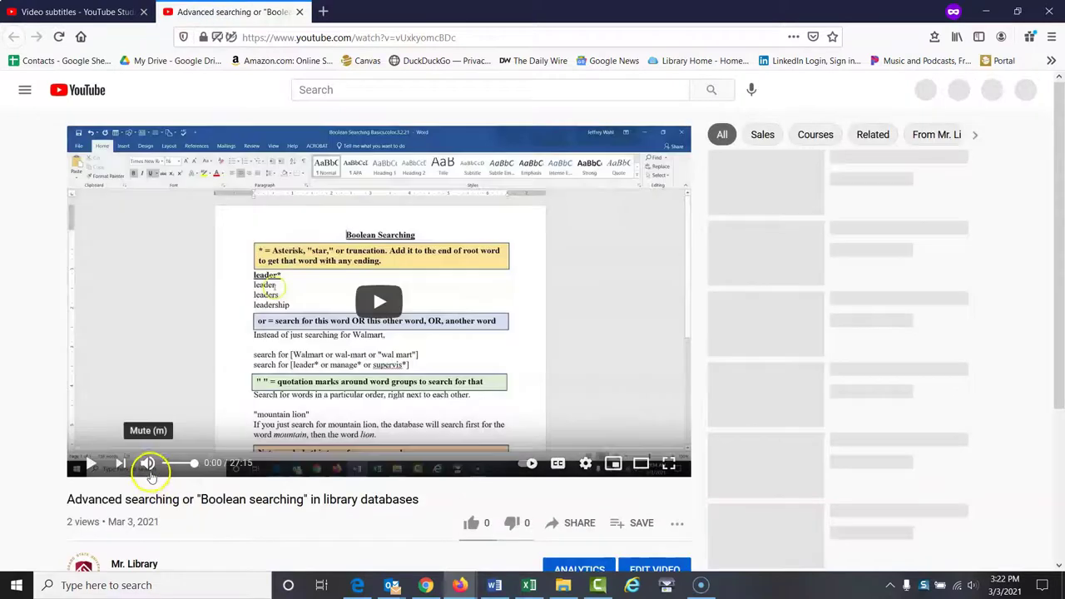
left_click(558, 463)
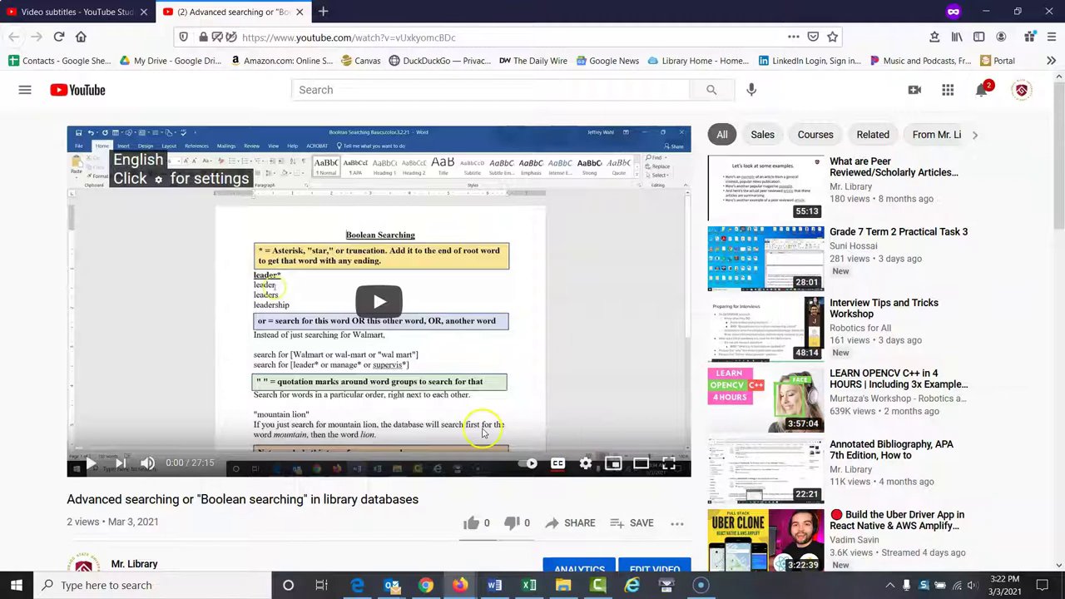
left_click(557, 463)
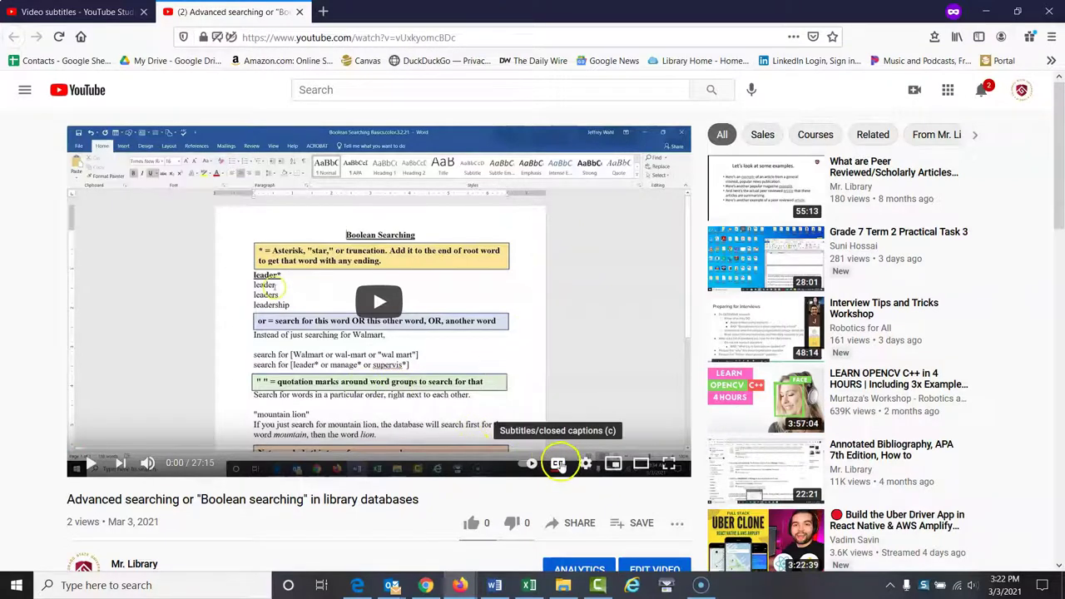
left_click(92, 462)
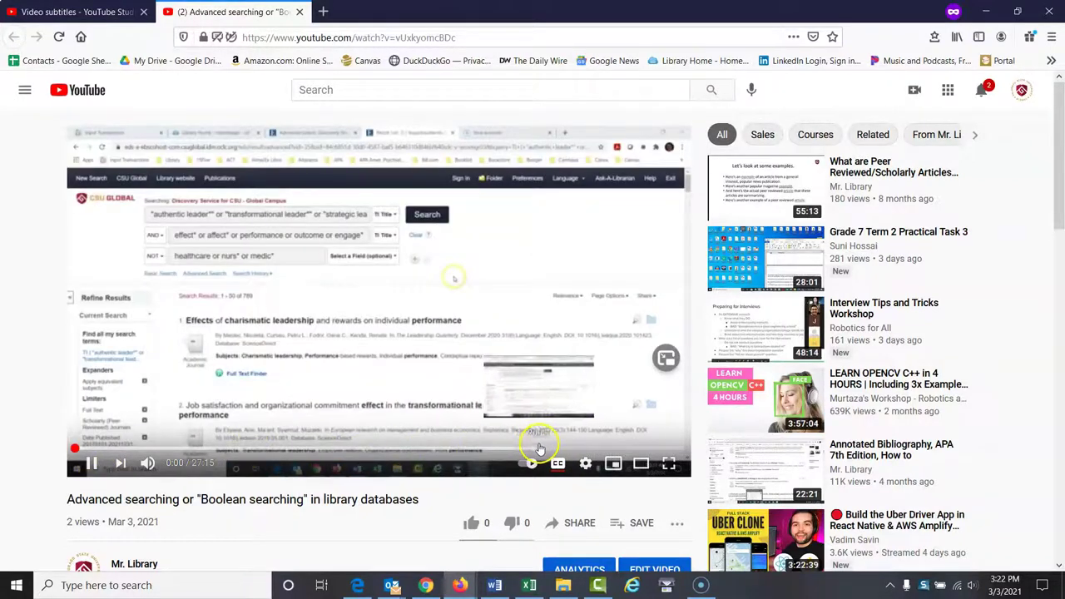
left_click(557, 464)
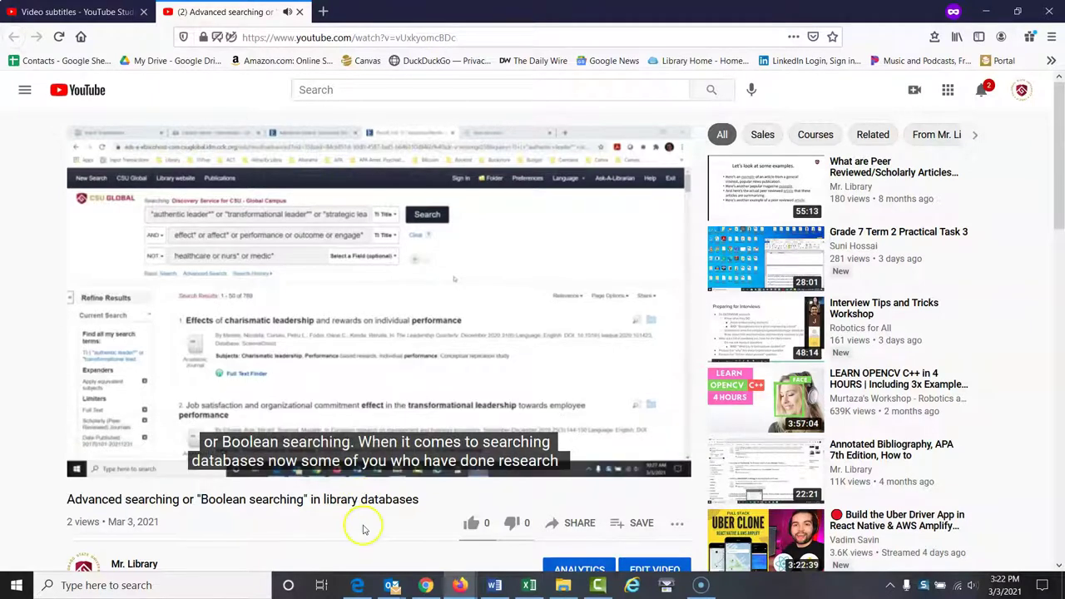
left_click(96, 462)
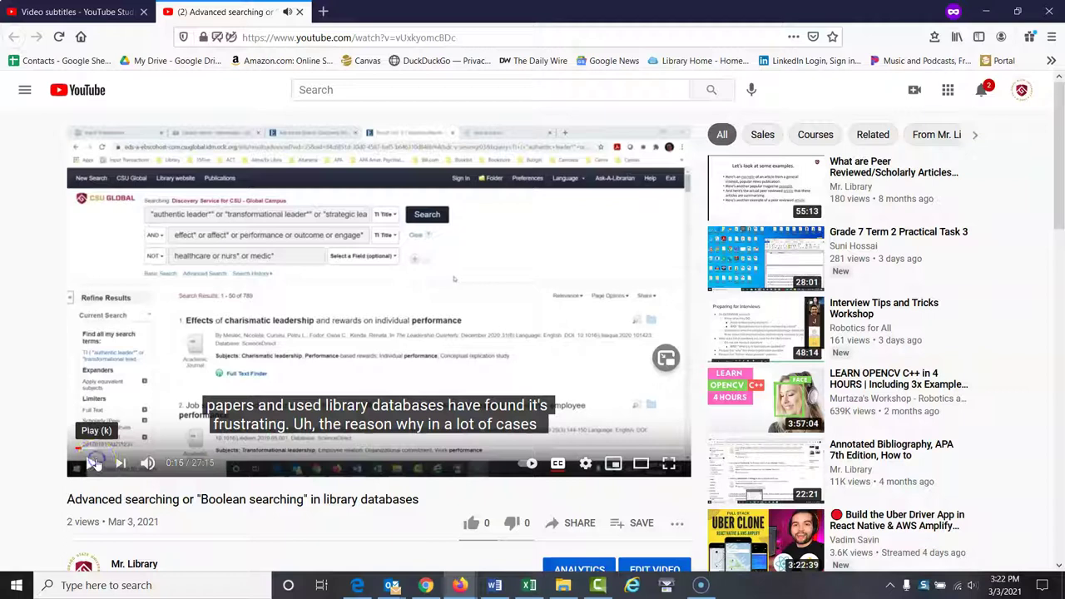
Close the YouTube video page, switch back to the transcript in Word, and deselect its text.
left_click(67, 11)
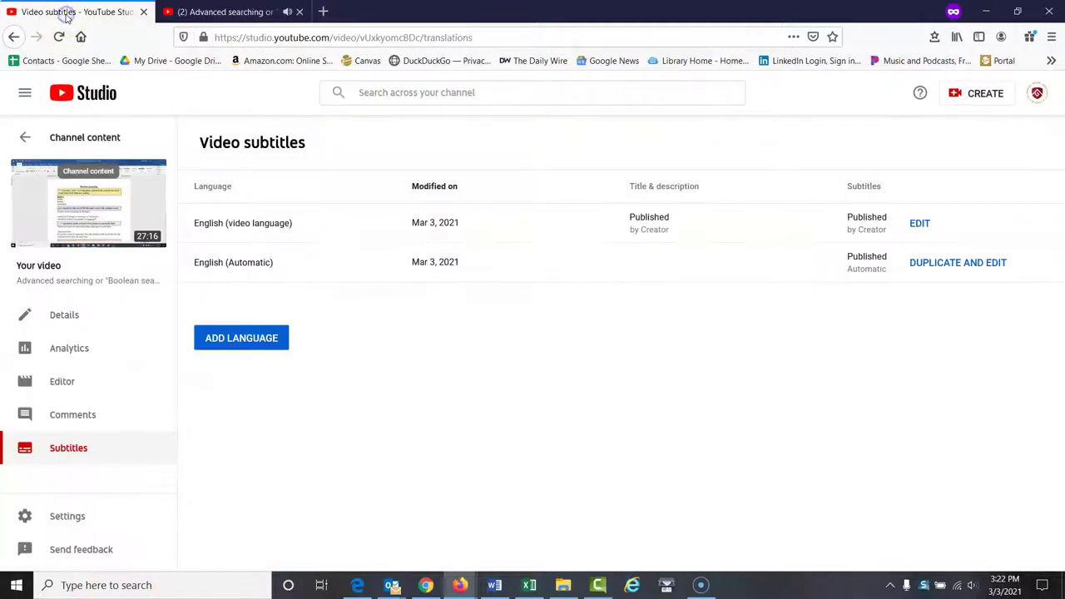
left_click(299, 12)
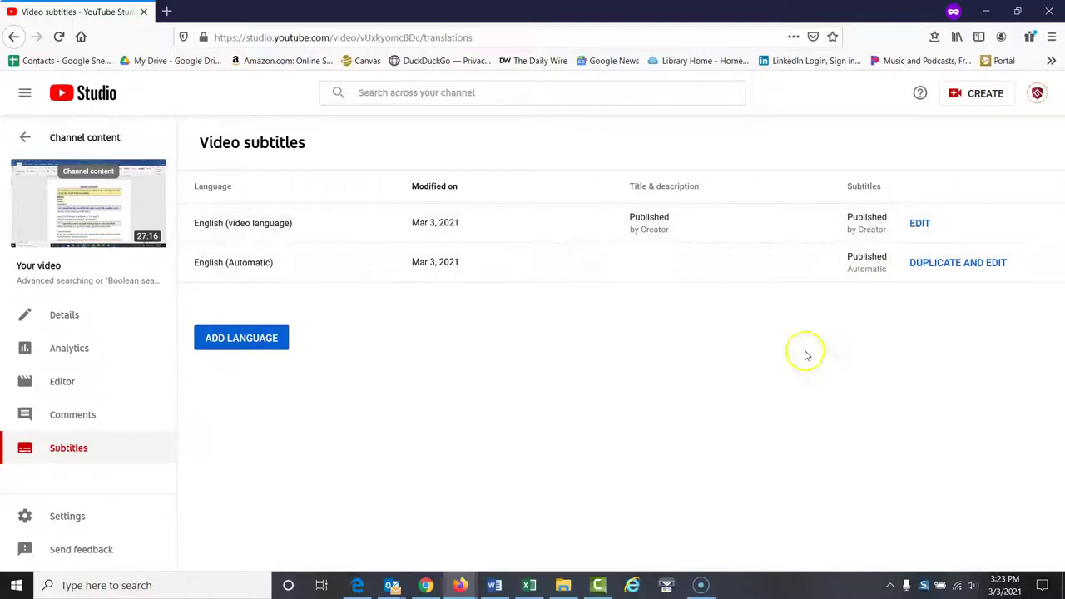
left_click(496, 583)
left_click(786, 223)
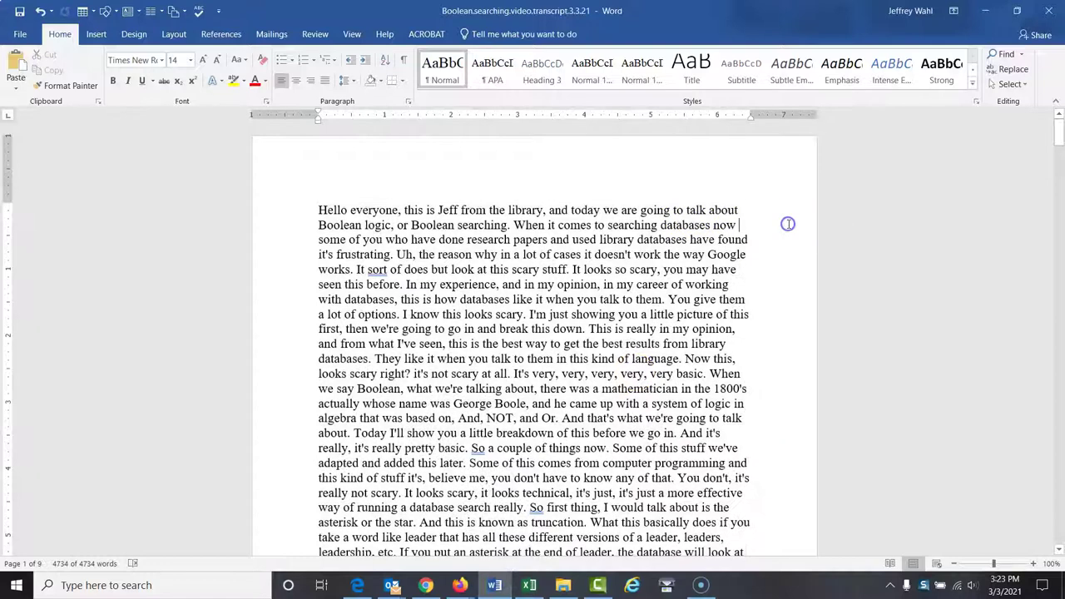